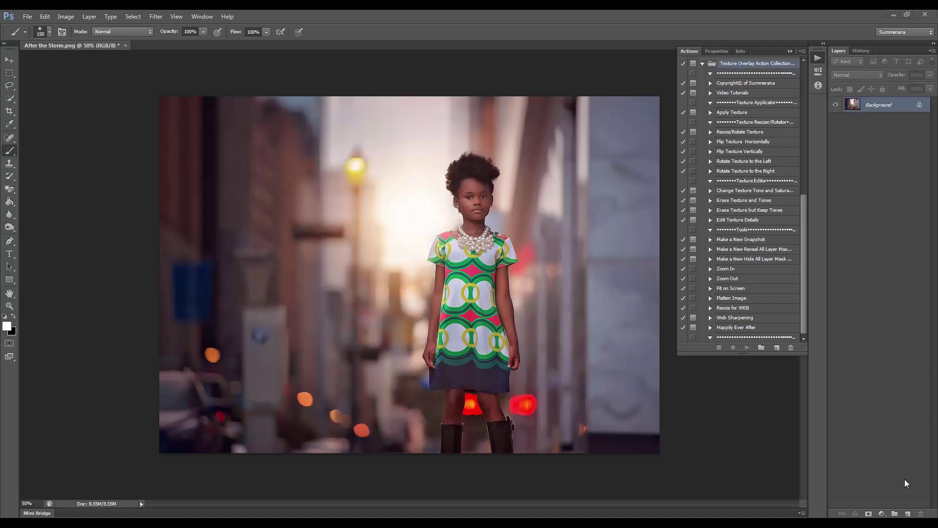
Select the Apply Texture action in the Texture Overlay Action Collection
click(750, 114)
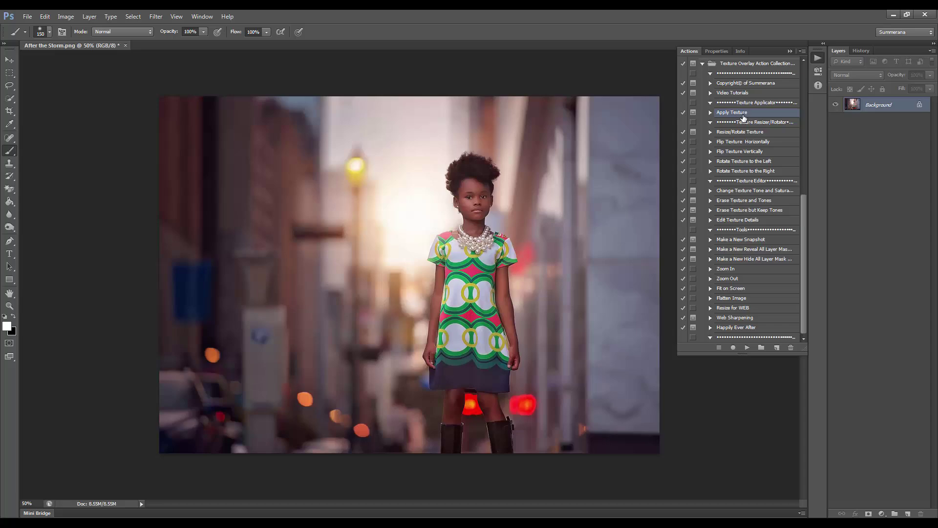
Run Apply Texture and place After the Storm Texture 3 over the street photo
click(747, 347)
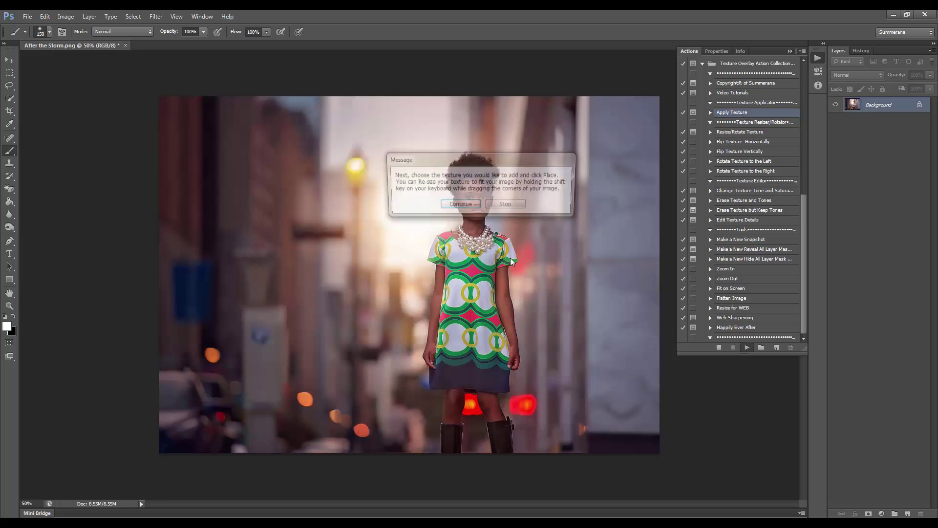
click(468, 205)
click(386, 195)
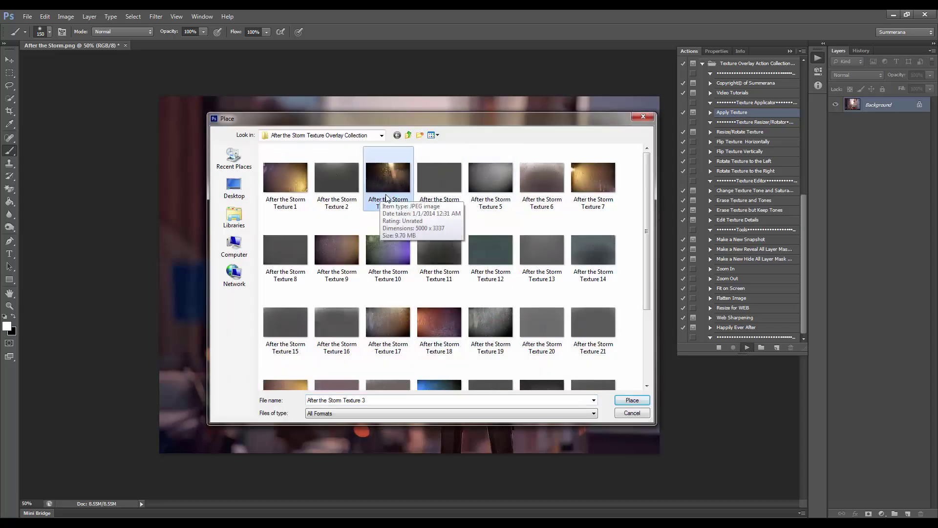
click(632, 399)
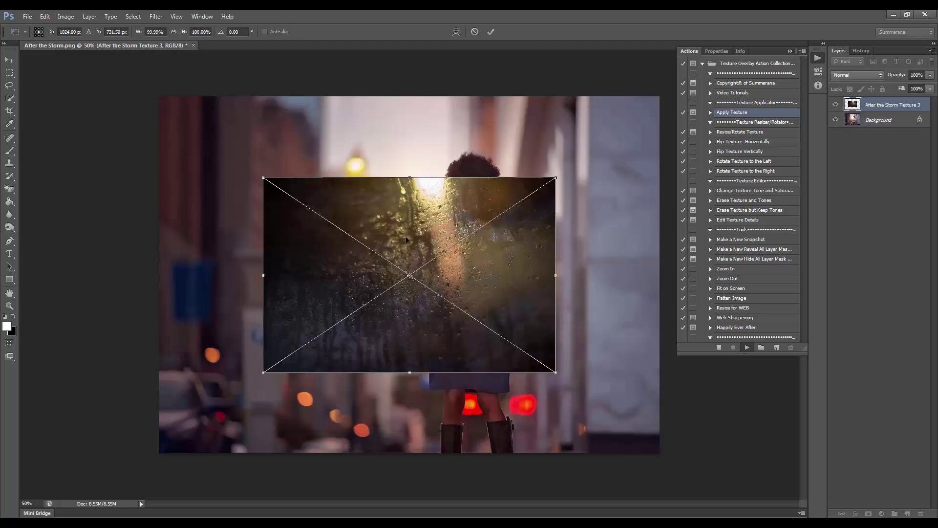
Scale the texture proportionally to cover the whole frame, align it, and commit
drag(406, 236, 295, 149)
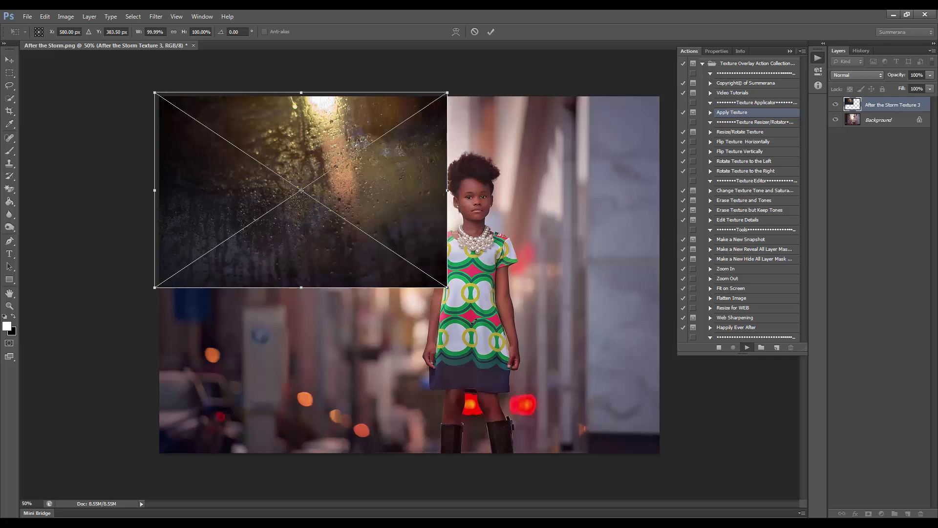
click(174, 32)
drag(448, 287, 670, 515)
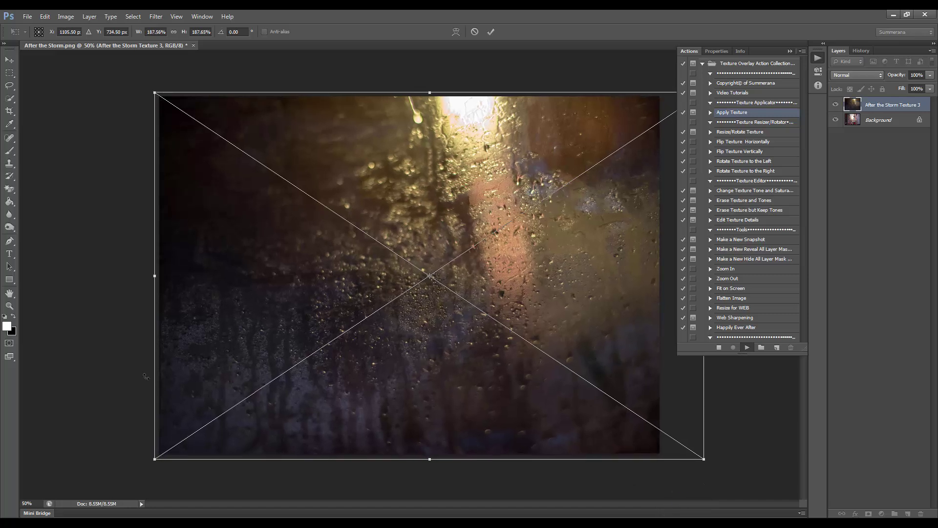
drag(511, 247, 477, 252)
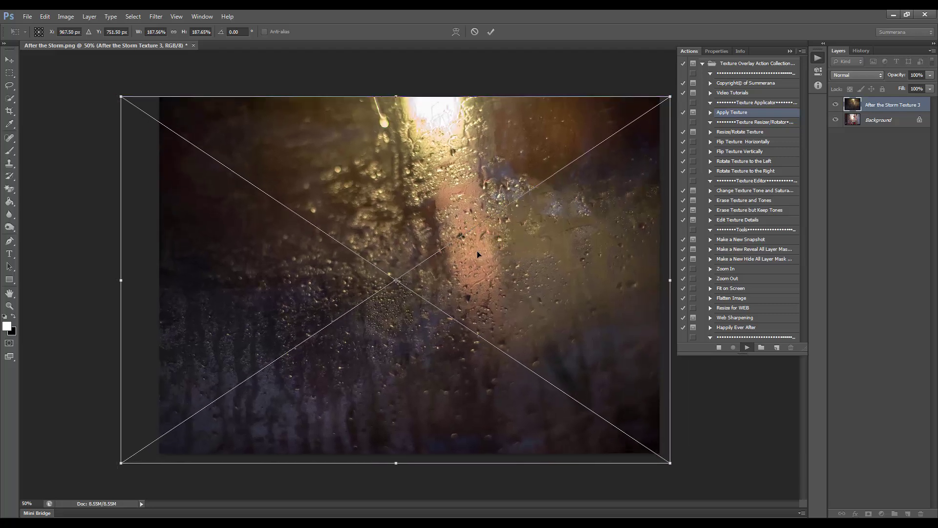
key(Up)
key(Up)
key(Up)
key(Up)
key(Up)
key(Up)
key(Up)
key(Up)
key(Up)
key(Up)
key(Up)
key(Up)
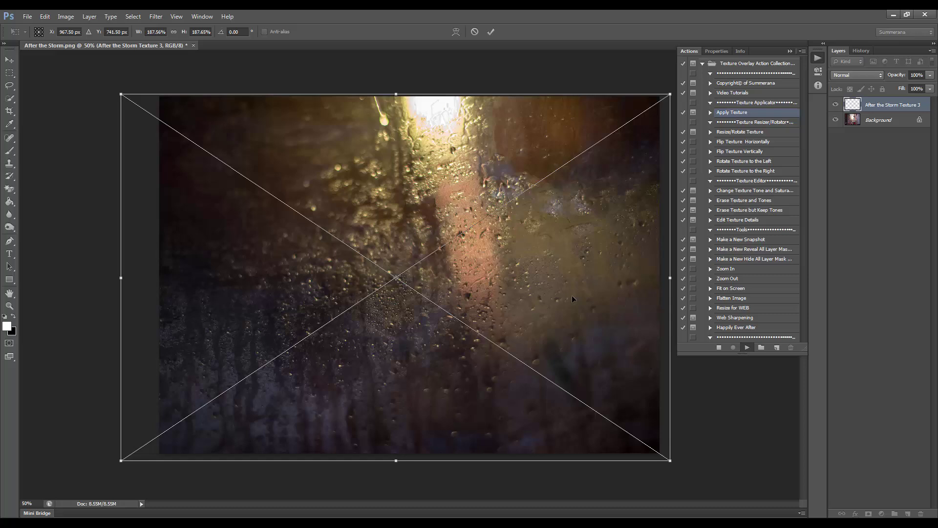
key(Up)
key(Up)
key(Up)
key(Up)
key(Up)
key(Up)
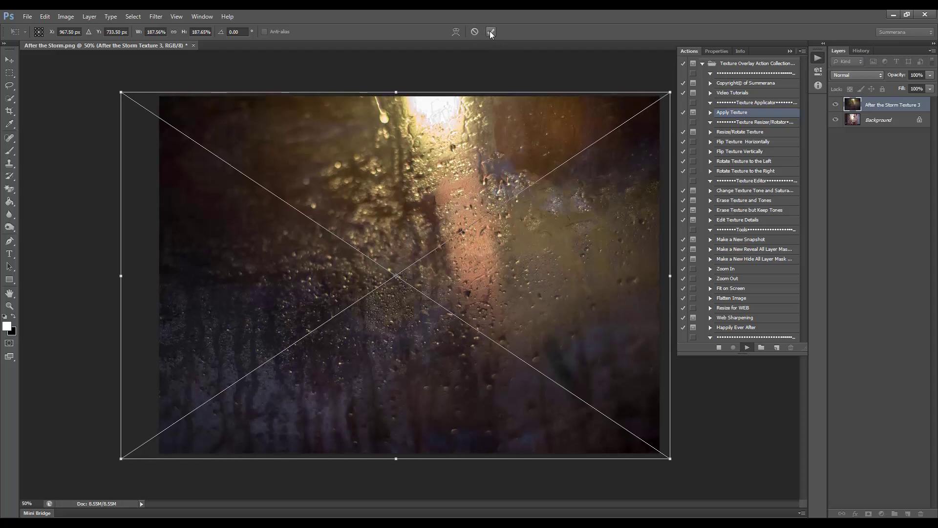
click(491, 32)
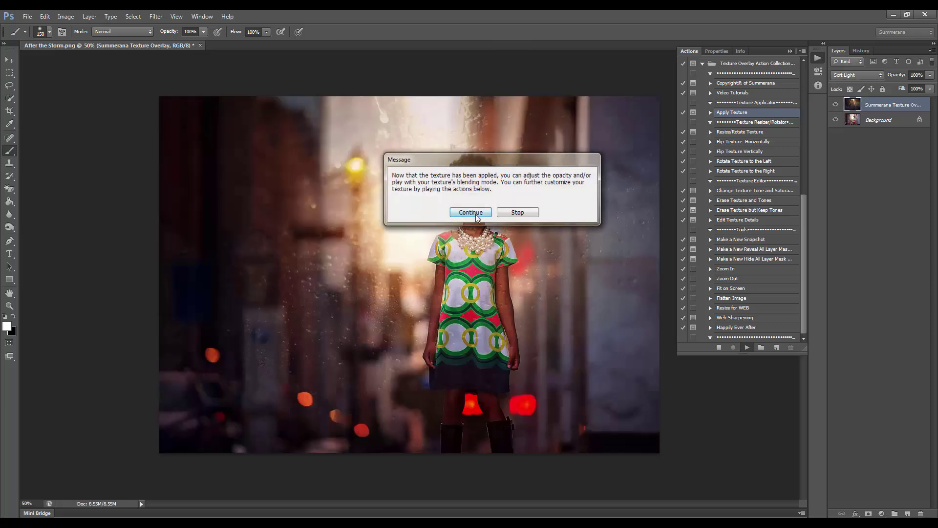
Dismiss both action notes and keep the texture layer at Soft Light and 100% opacity
click(471, 212)
click(474, 212)
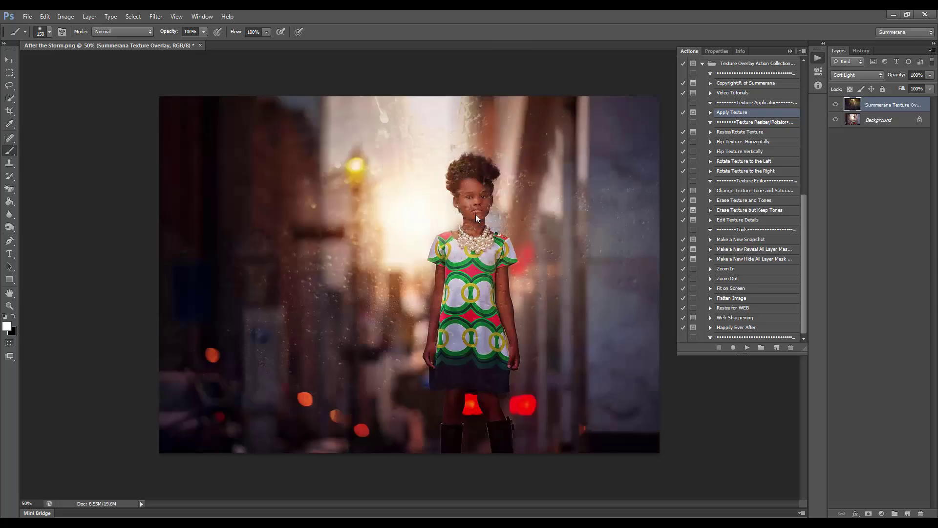
click(864, 76)
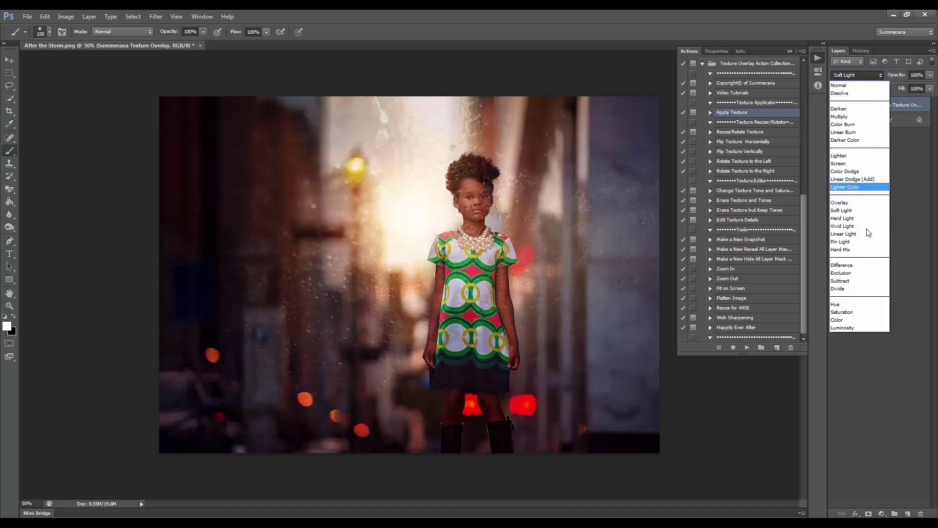
click(872, 72)
click(929, 75)
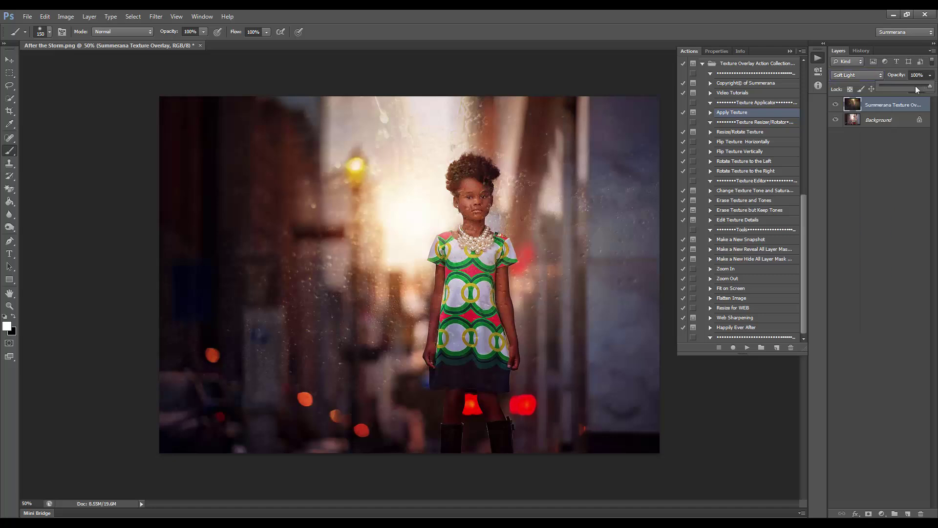
mouse_move(928, 86)
mouse_down()
mouse_move(893, 86)
mouse_move(936, 96)
mouse_up()
Run Flip Texture Vertically and Flip Texture Horizontally, then start Change Texture Tone and Saturation
click(751, 136)
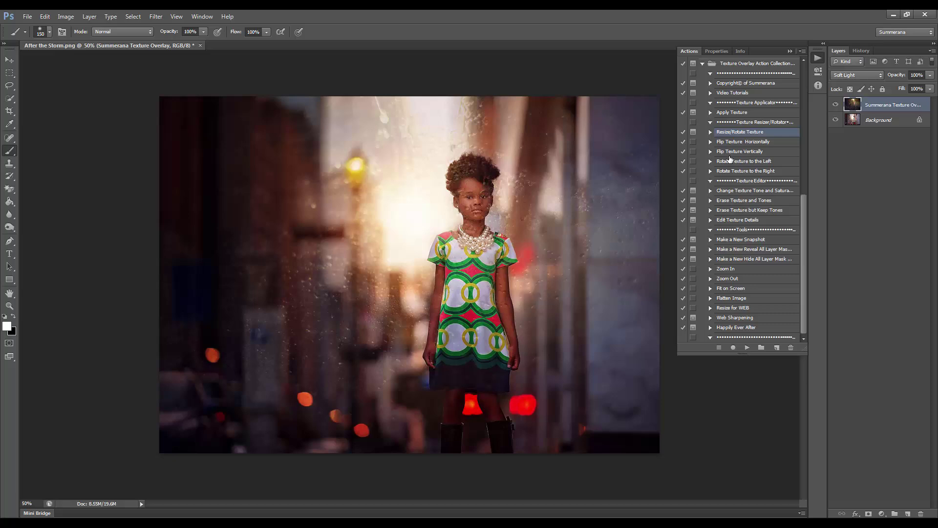
click(733, 152)
click(747, 347)
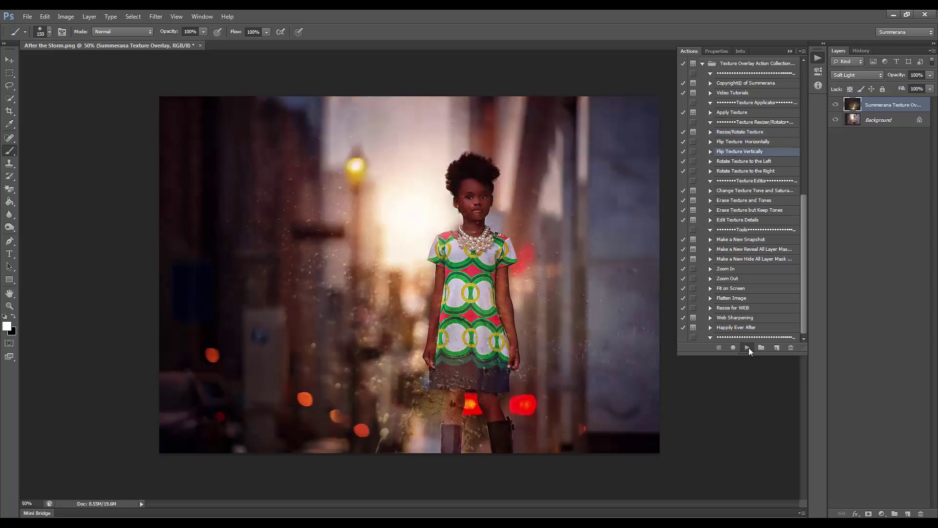
click(755, 141)
click(748, 348)
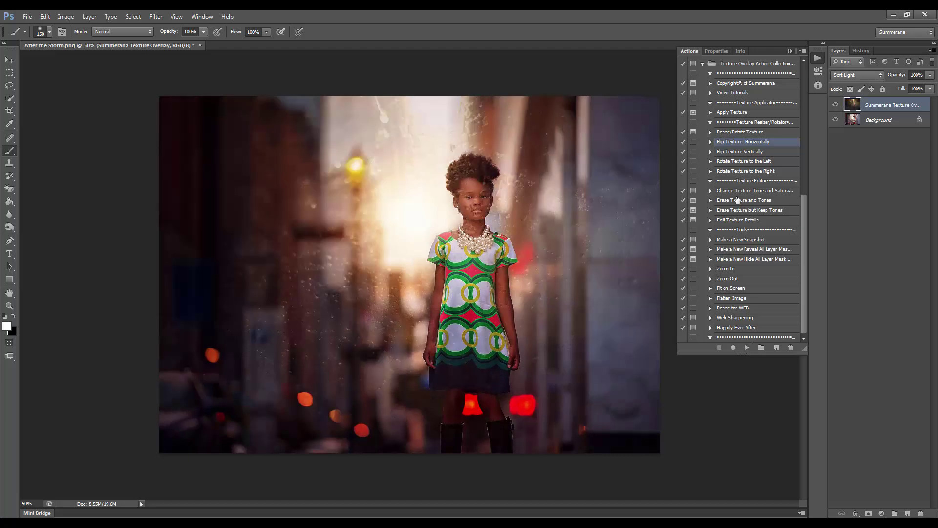
click(741, 190)
click(747, 346)
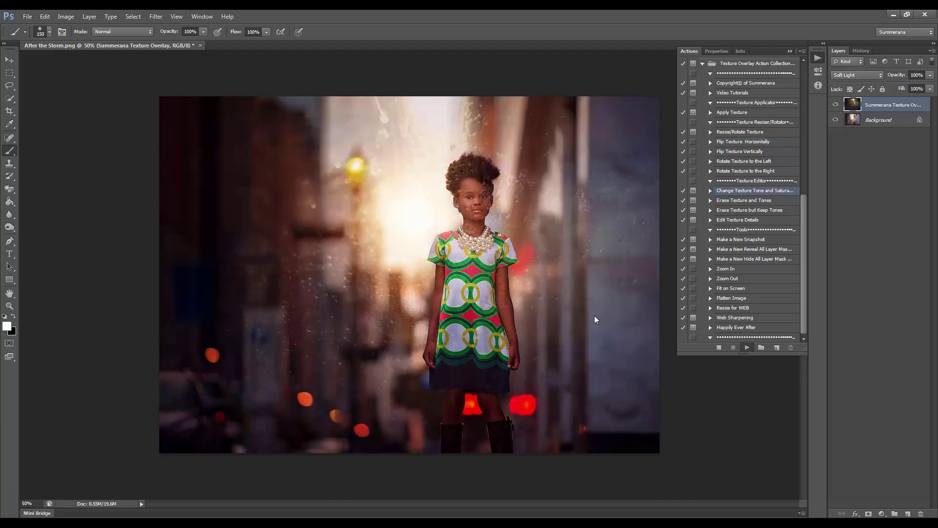
click(461, 212)
drag(783, 233, 732, 237)
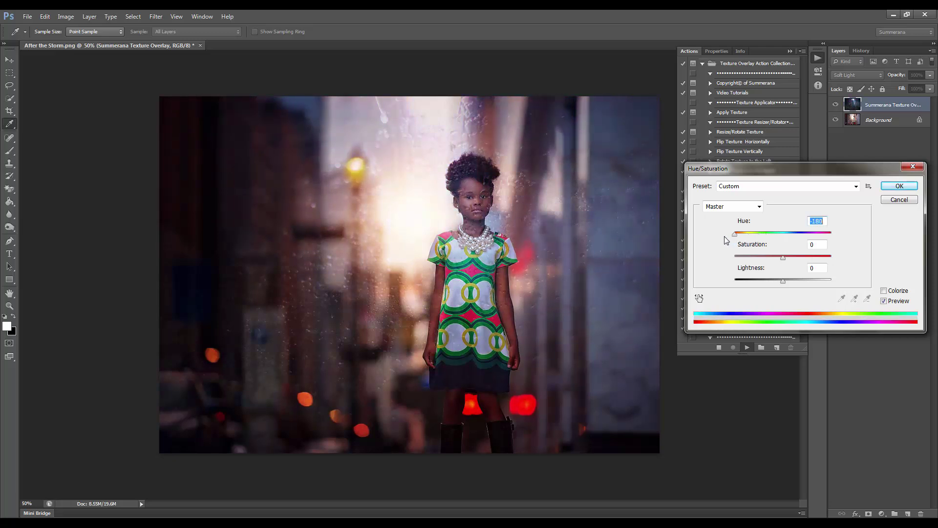
drag(776, 258, 780, 282)
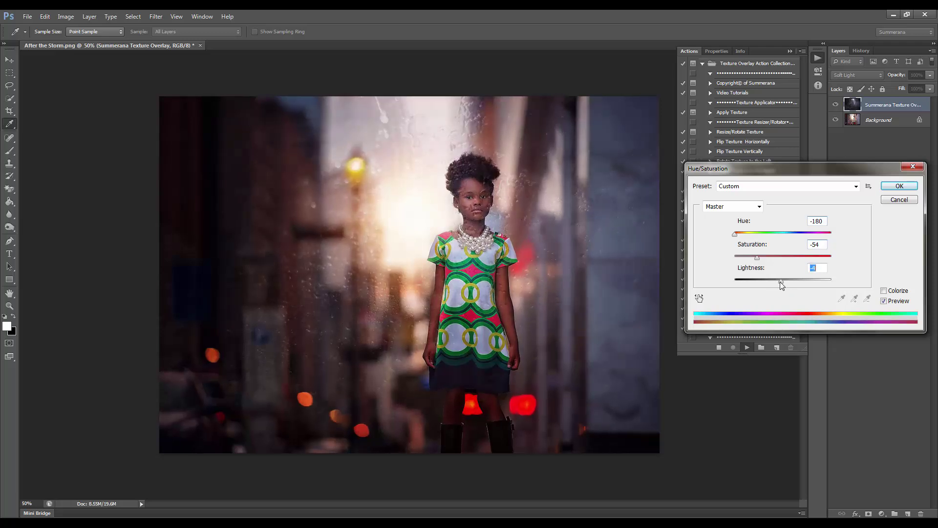
click(889, 200)
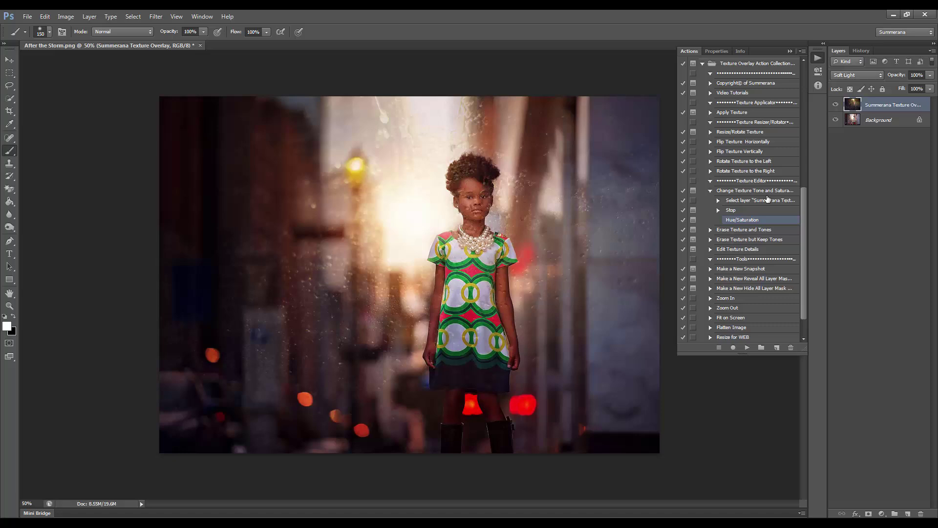
click(710, 191)
click(739, 206)
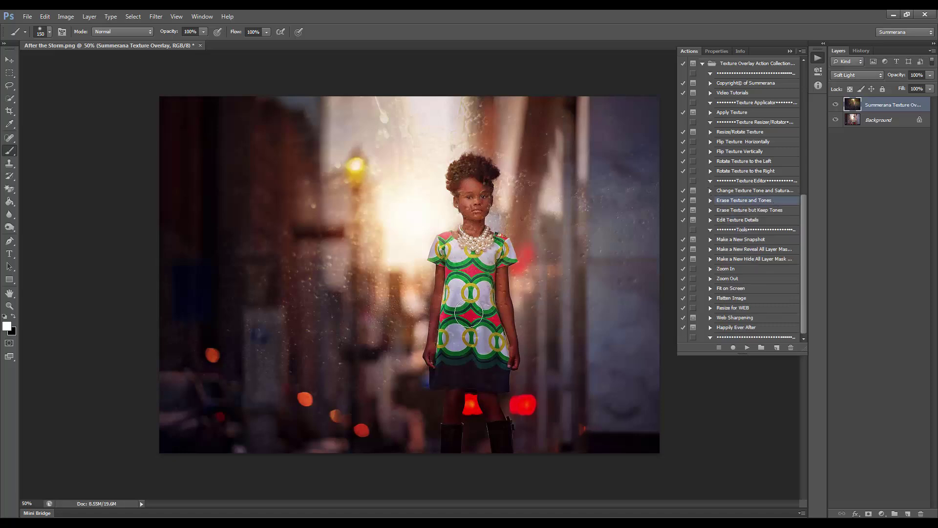
Run Erase Texture but Keep Tones, continue through its messages, and stop to erase by hand
click(744, 213)
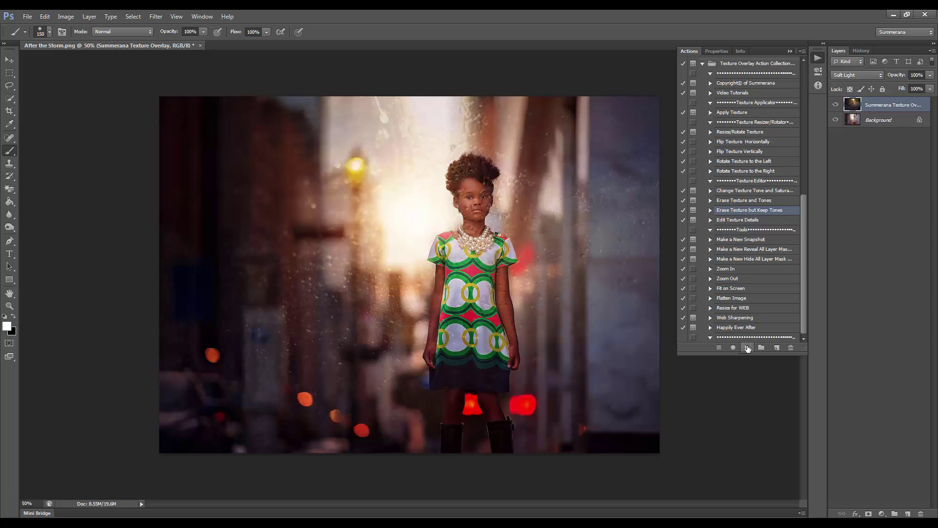
click(747, 347)
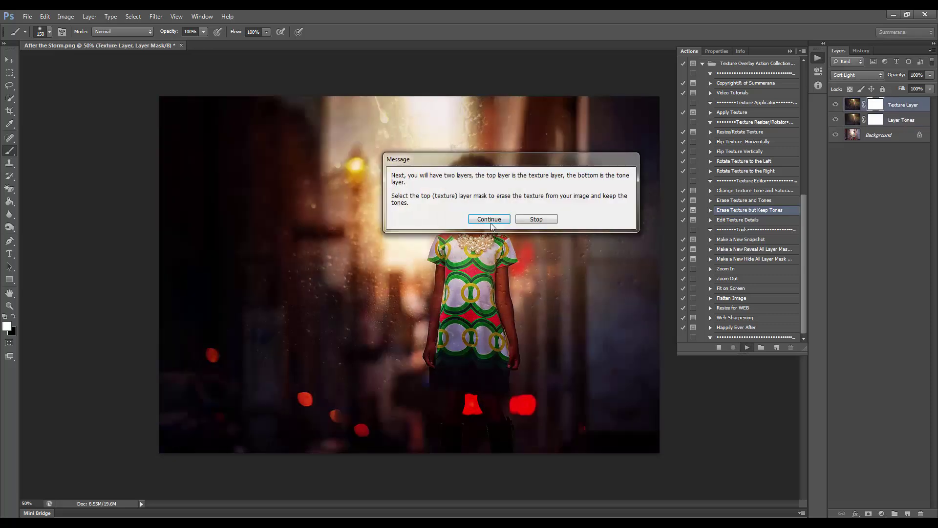
click(489, 220)
click(447, 200)
click(450, 200)
click(452, 203)
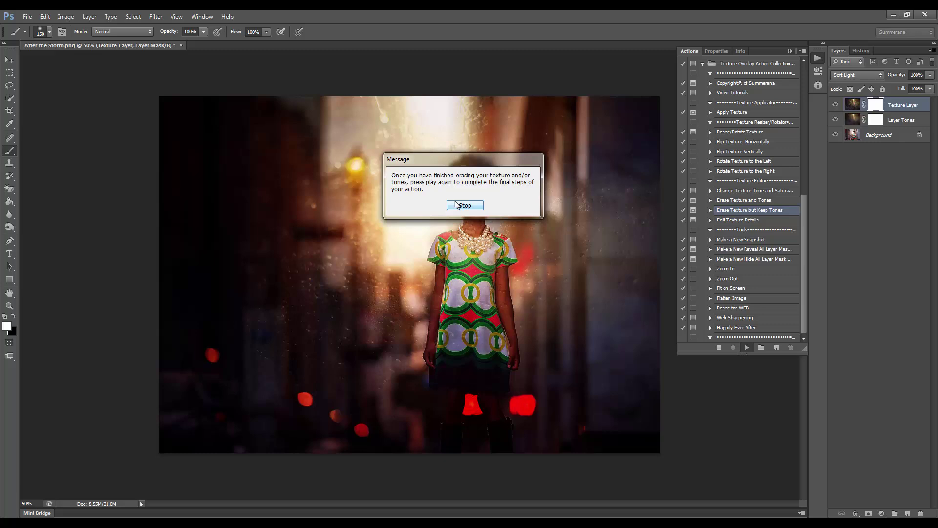
click(465, 205)
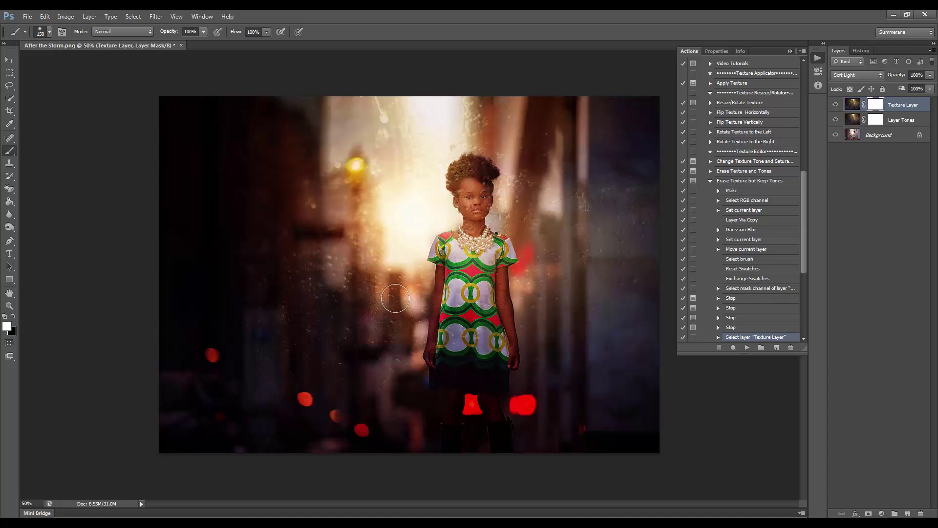
With a black 0%-hardness brush, hide the texture over the girl's hair and face
click(14, 317)
click(49, 31)
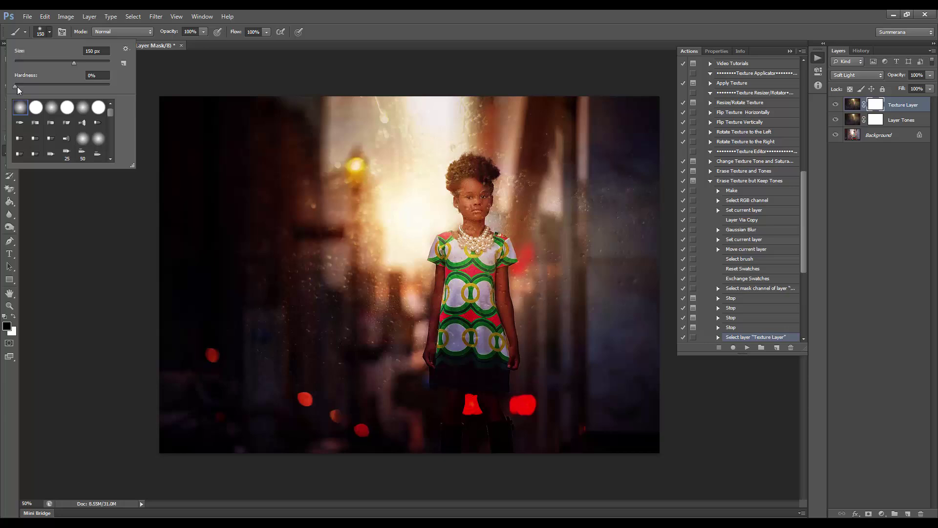
click(16, 86)
click(255, 14)
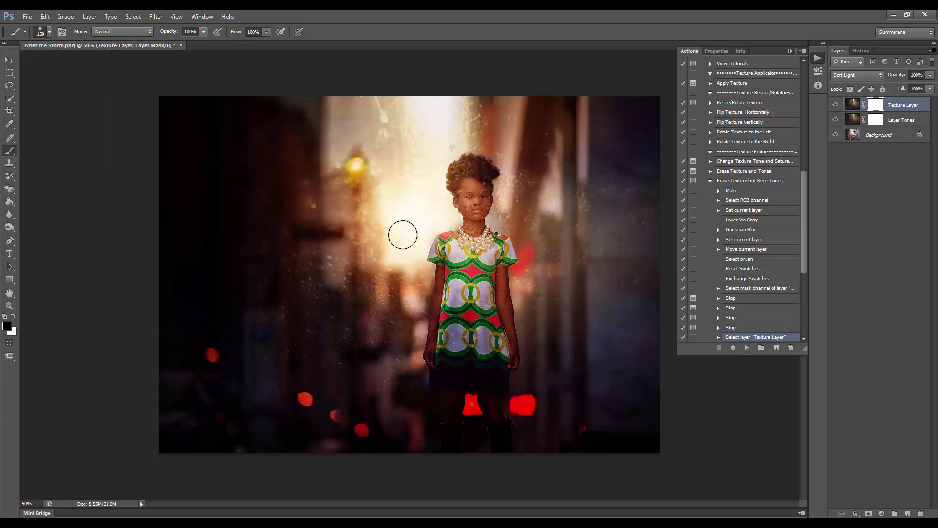
click(478, 183)
mouse_move(478, 183)
mouse_down()
mouse_move(466, 181)
mouse_move(471, 171)
mouse_move(474, 223)
mouse_up()
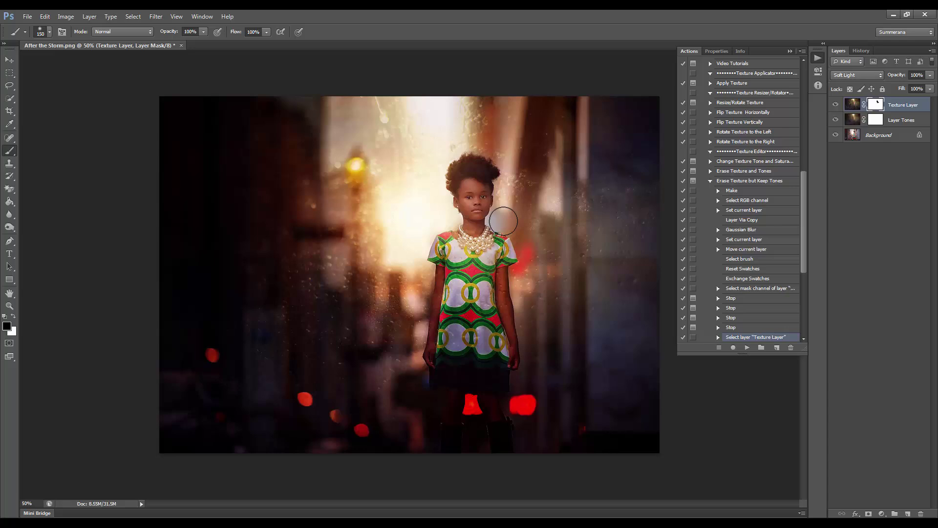
Refine the mask edges using a red mask overlay, then clear the texture from her dress
click(13, 318)
key(bracketleft)
key(bracketleft)
key(bracketleft)
key(bracketleft)
key(bracketleft)
key(bracketleft)
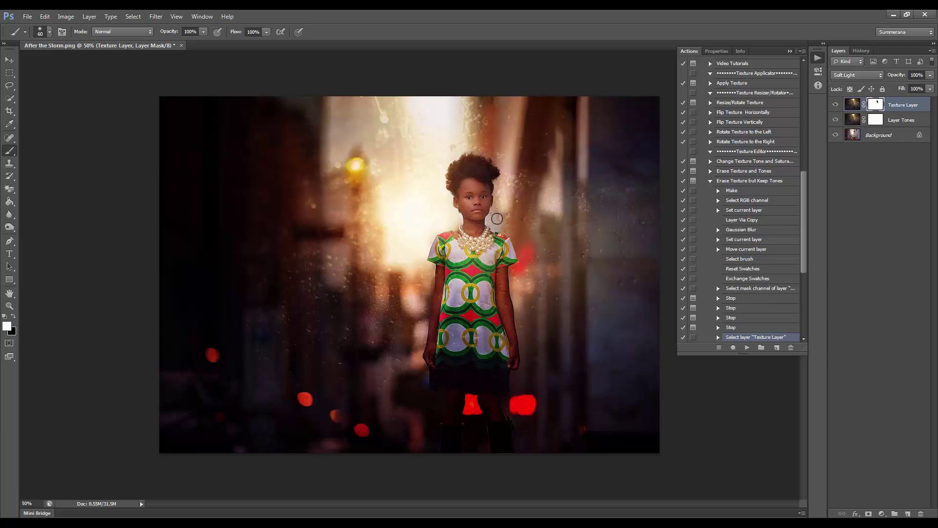
key(backslash)
key(x)
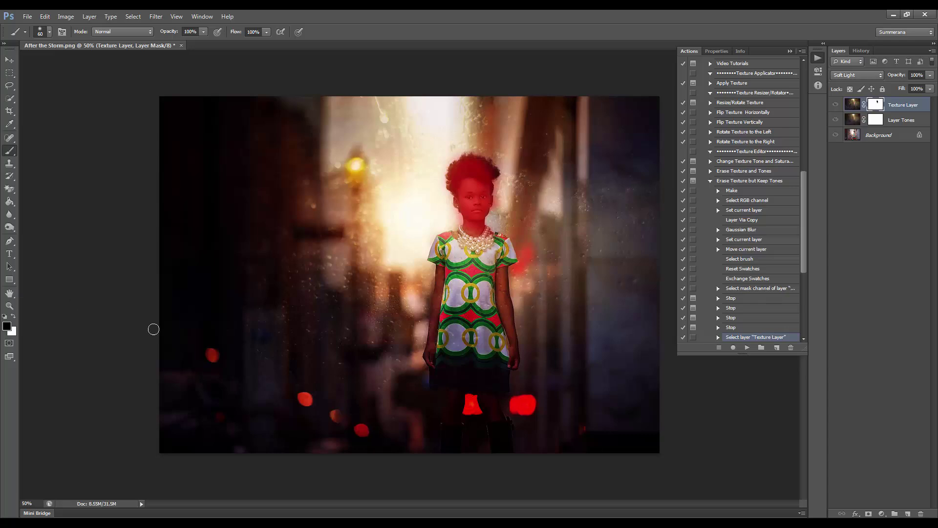
click(14, 316)
drag(459, 166, 484, 224)
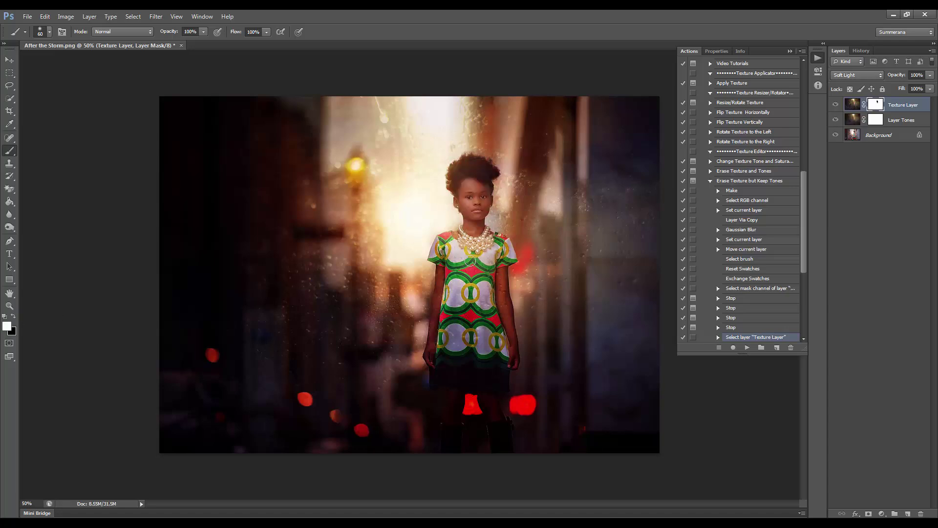
key(x)
key(bracketright)
key(bracketright)
key(bracketright)
key(bracketright)
key(bracketright)
mouse_move(455, 291)
mouse_down()
mouse_move(446, 337)
mouse_move(481, 342)
mouse_move(500, 283)
mouse_move(503, 332)
mouse_move(492, 367)
mouse_move(464, 370)
mouse_up()
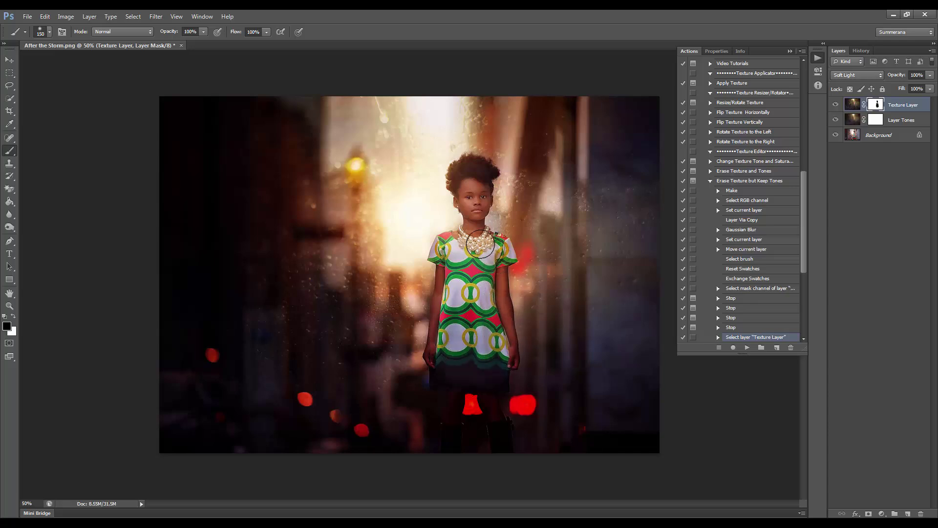
Let the erase action merge into one Summerana Texture Overlay layer and compare it hidden
click(747, 346)
click(456, 202)
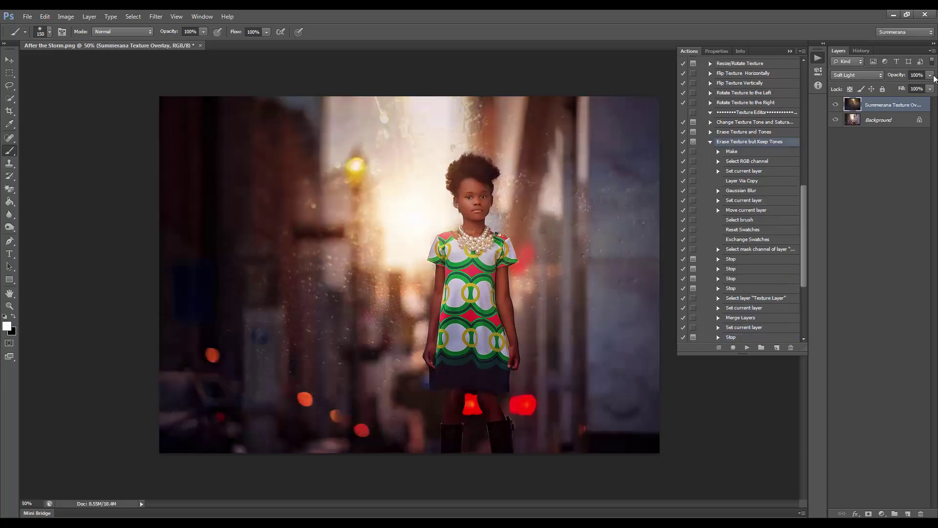
click(839, 104)
click(837, 104)
Collapse the erase action, recheck the overlay, and select Edit Texture Details
click(710, 142)
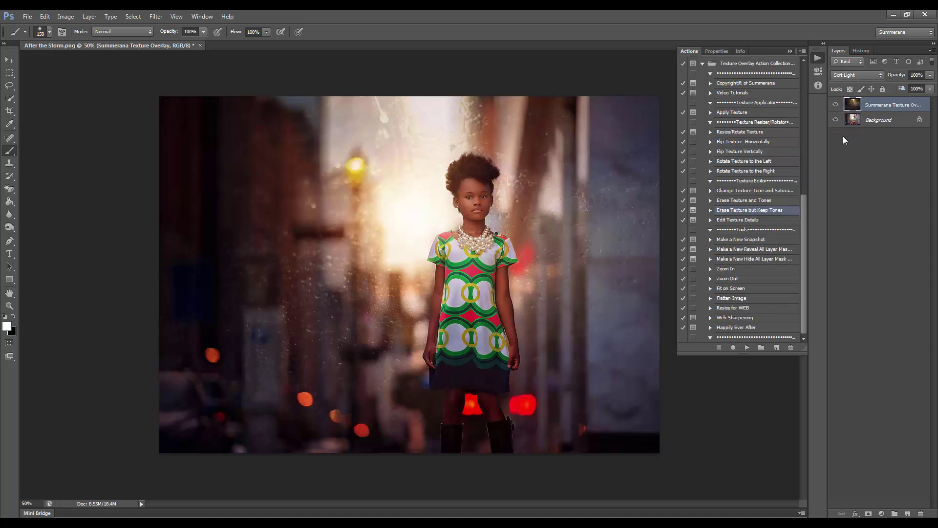
click(836, 104)
click(836, 104)
click(734, 201)
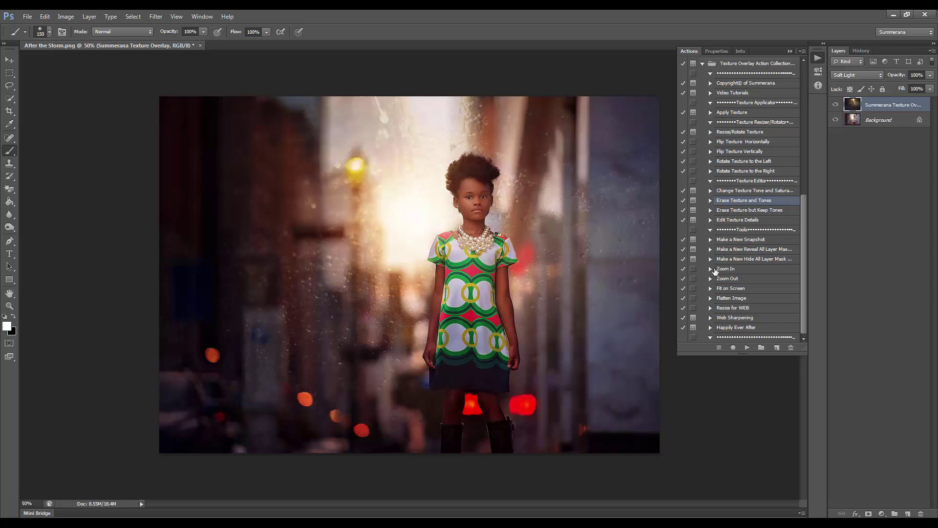
click(728, 220)
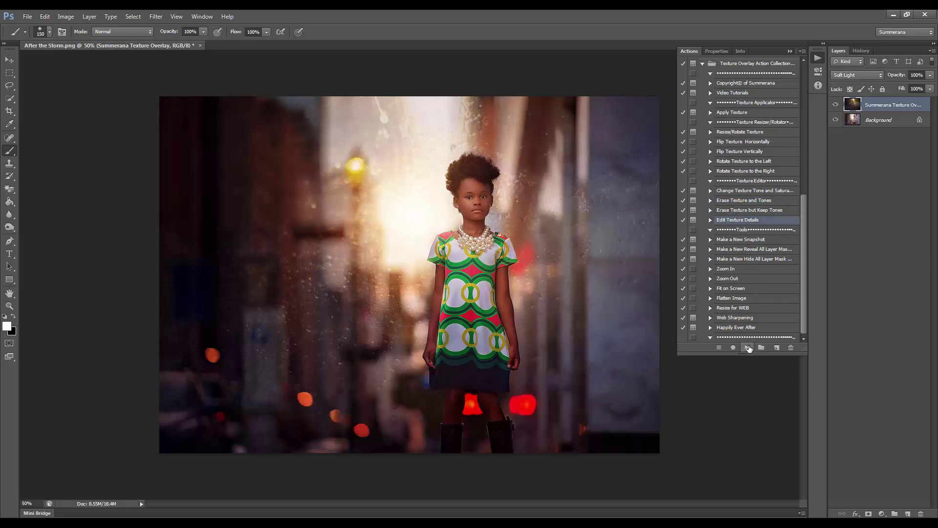
Run Edit Texture Details through its messages to add the adjustment layer stack
click(748, 347)
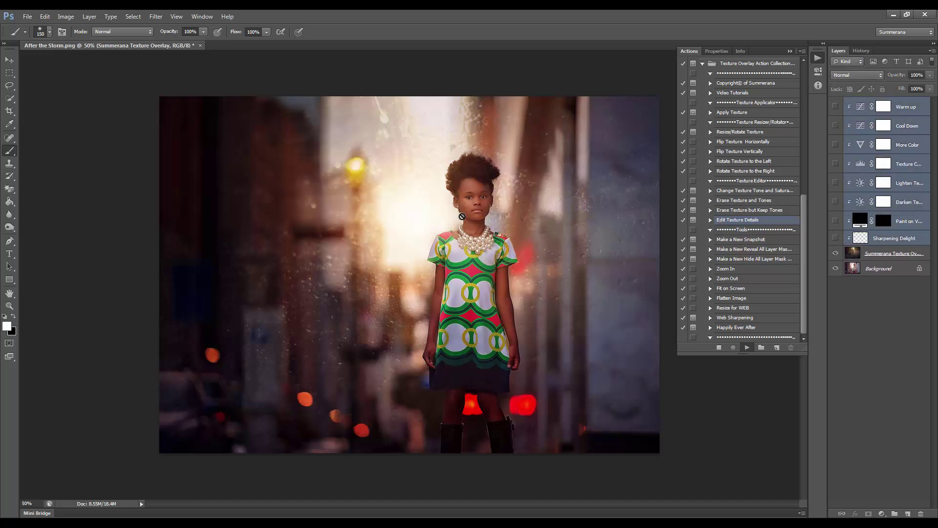
click(462, 205)
click(465, 212)
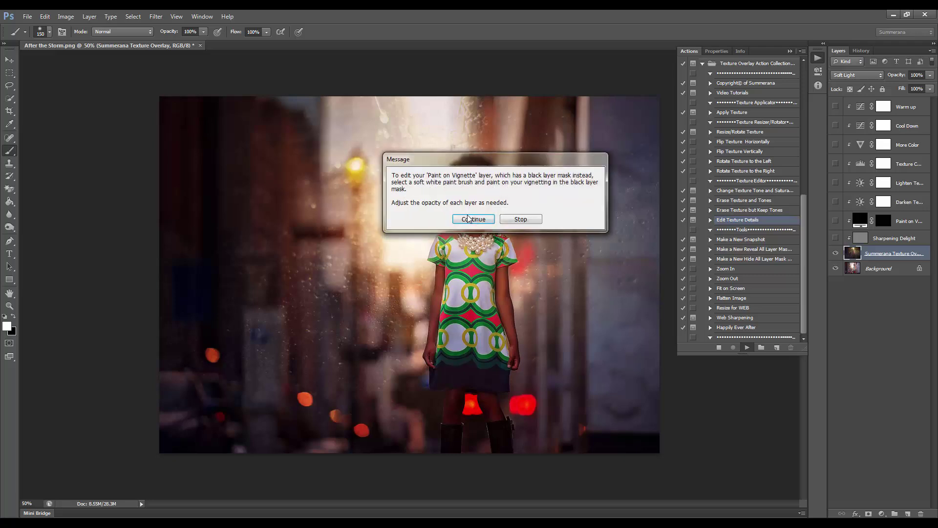
click(468, 218)
Turn on the Cool Down adjustment and raise its opacity from 40% to about 74%
click(903, 126)
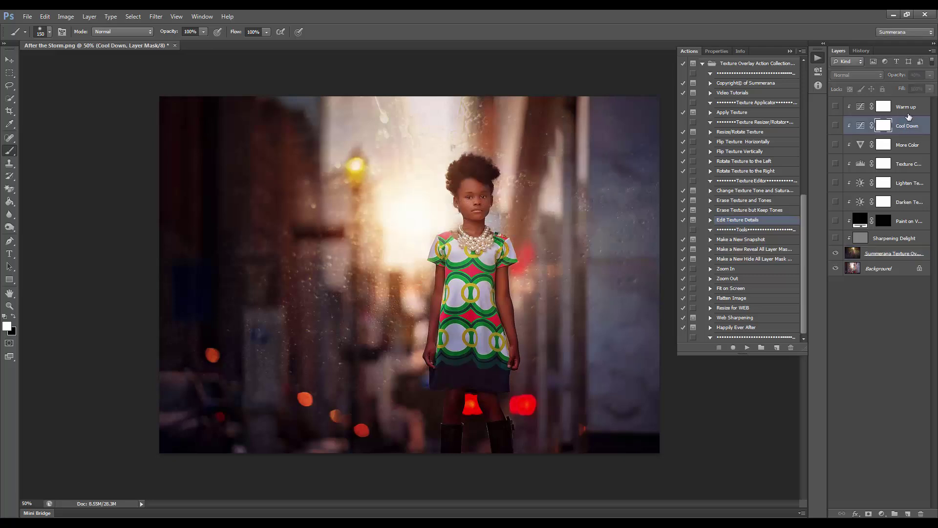
click(836, 126)
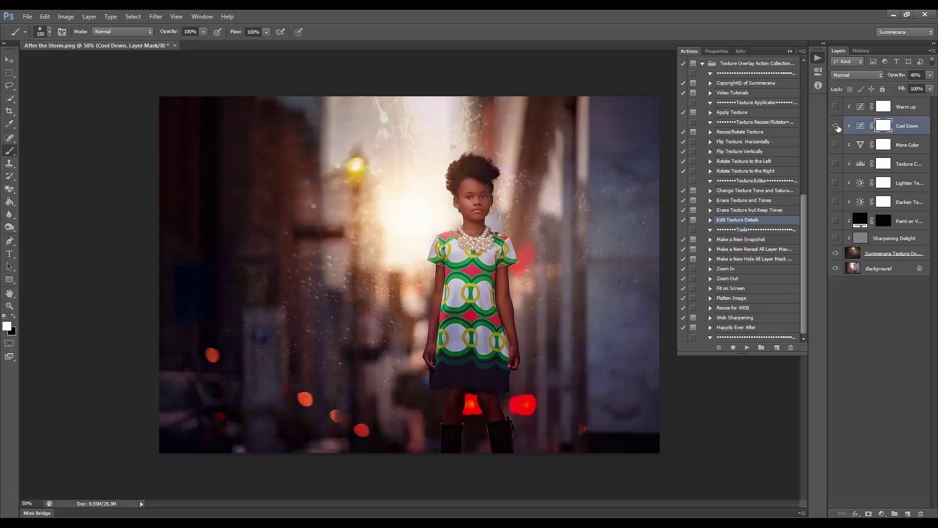
drag(929, 74, 922, 92)
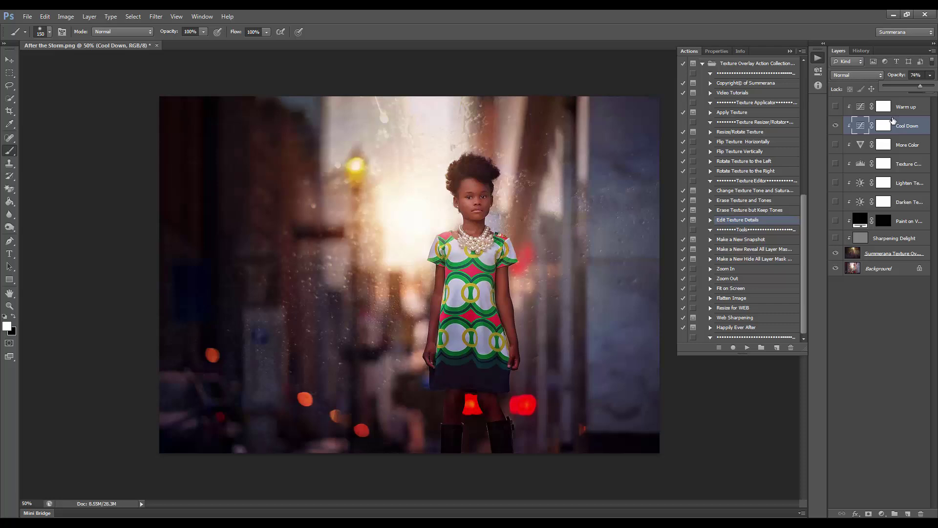
click(887, 125)
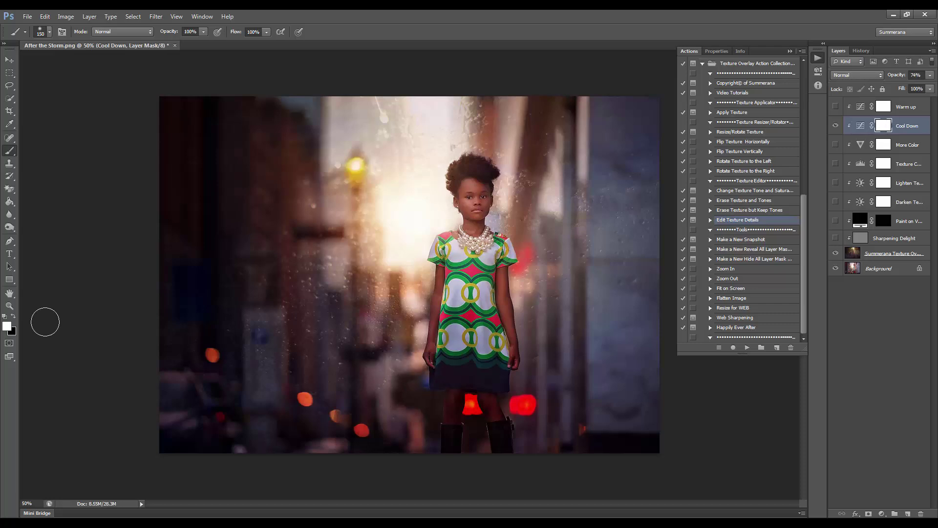
On Cool Down's mask, paint black at 1200 px over the left street, then switch to white at 125 px
click(13, 317)
key(bracketright)
key(bracketright)
key(bracketright)
key(bracketright)
key(bracketright)
key(bracketright)
key(bracketright)
key(bracketright)
key(bracketright)
key(bracketright)
key(bracketright)
key(bracketright)
key(bracketright)
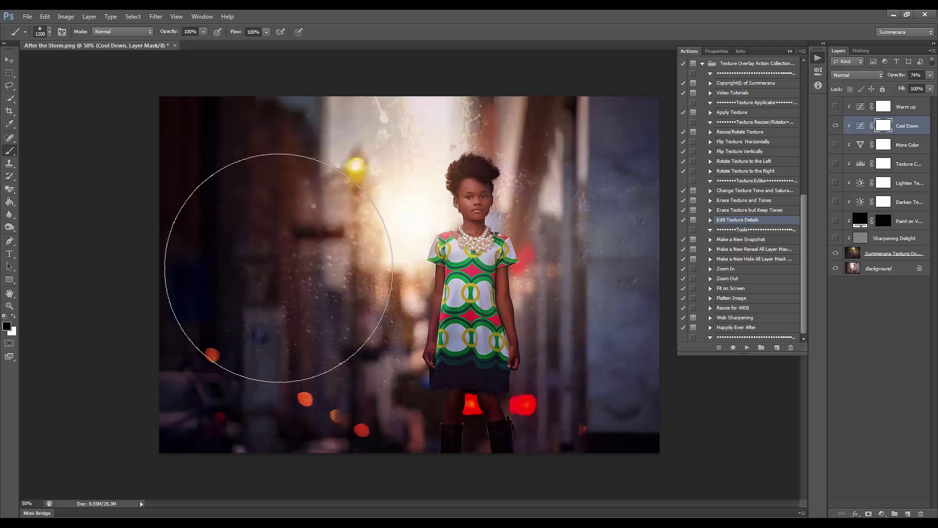
mouse_move(247, 219)
mouse_down()
mouse_move(293, 220)
mouse_move(335, 147)
mouse_move(267, 394)
mouse_move(294, 130)
mouse_move(572, 94)
mouse_move(629, 151)
mouse_move(646, 326)
mouse_move(652, 273)
mouse_up()
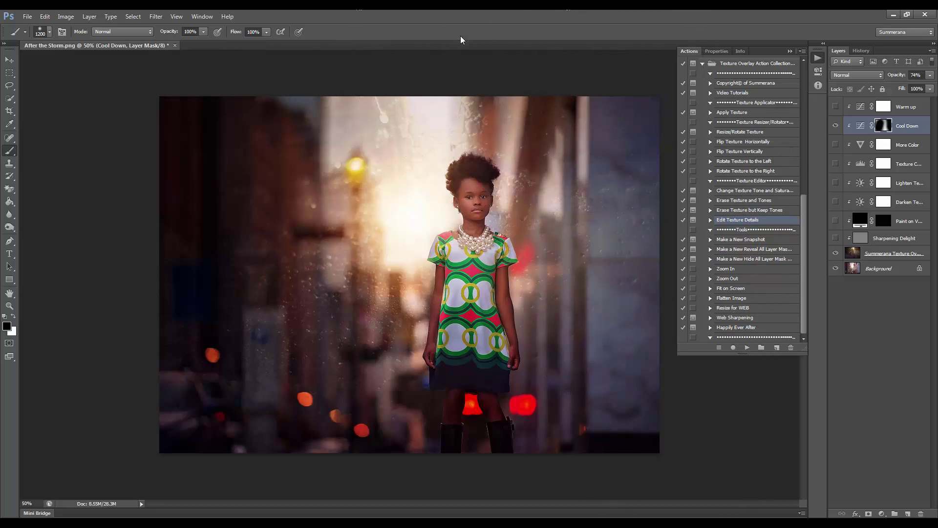
click(14, 316)
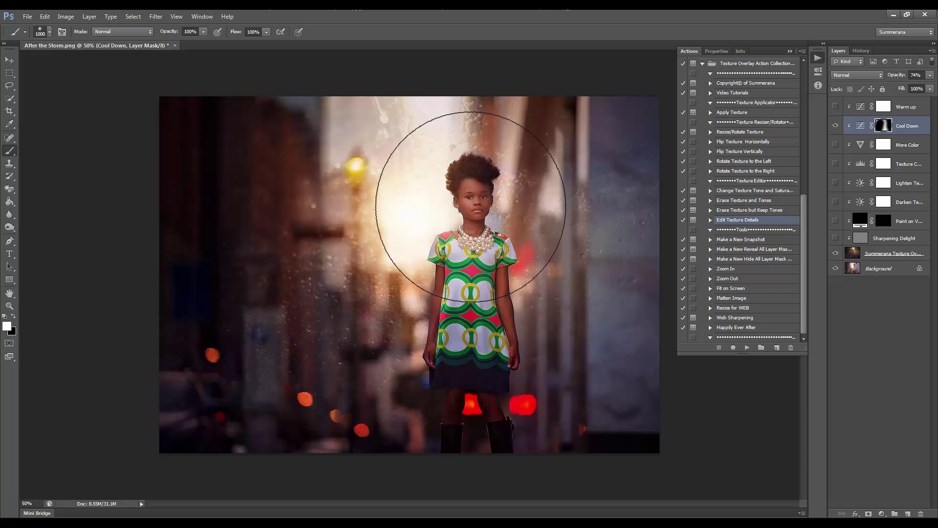
key(bracketleft)
key(bracketleft)
key(bracketleft)
key(bracketleft)
key(bracketleft)
key(bracketleft)
key(bracketleft)
key(bracketleft)
key(bracketleft)
key(bracketleft)
key(bracketleft)
key(bracketleft)
key(bracketleft)
key(bracketleft)
key(bracketleft)
key(bracketleft)
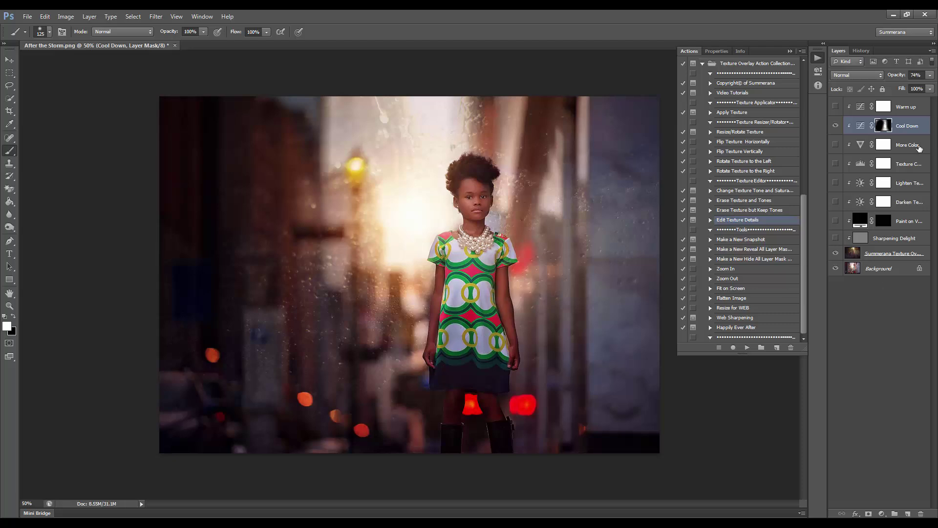
Set the Cool Down adjustment layer to 100% opacity
click(910, 125)
click(930, 74)
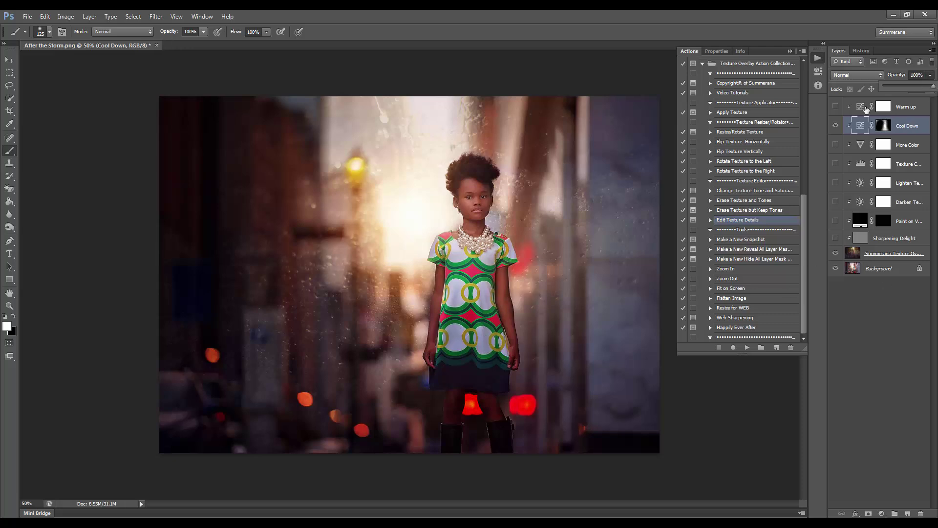
click(836, 128)
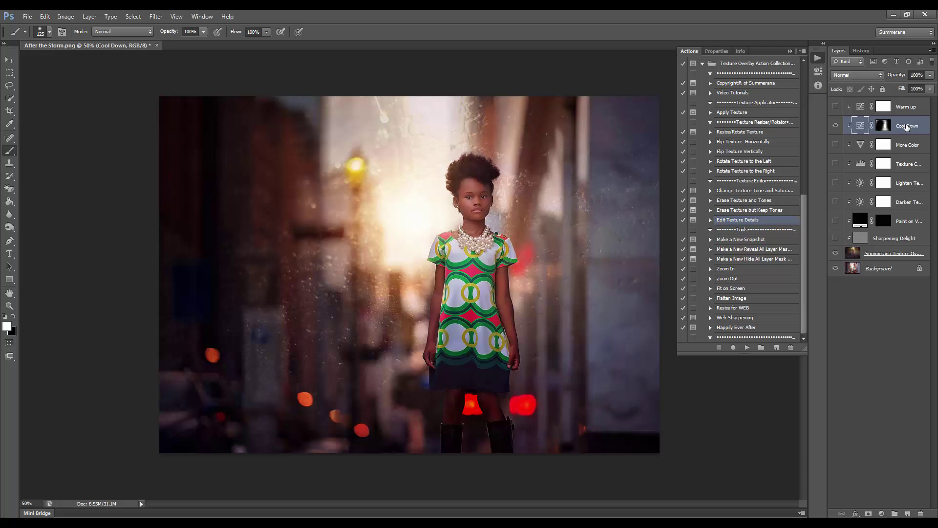
Duplicate the Cool Down layer and lower the copy's opacity
right_click(907, 128)
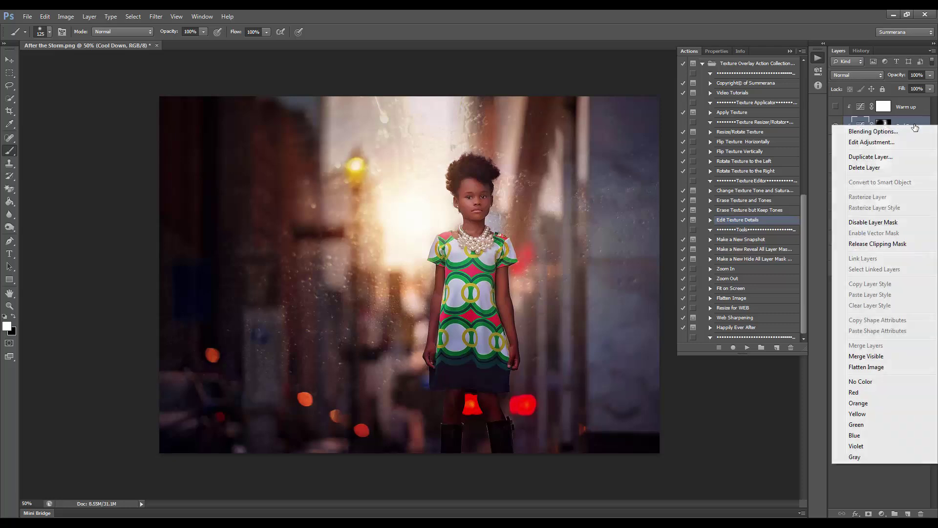
click(871, 160)
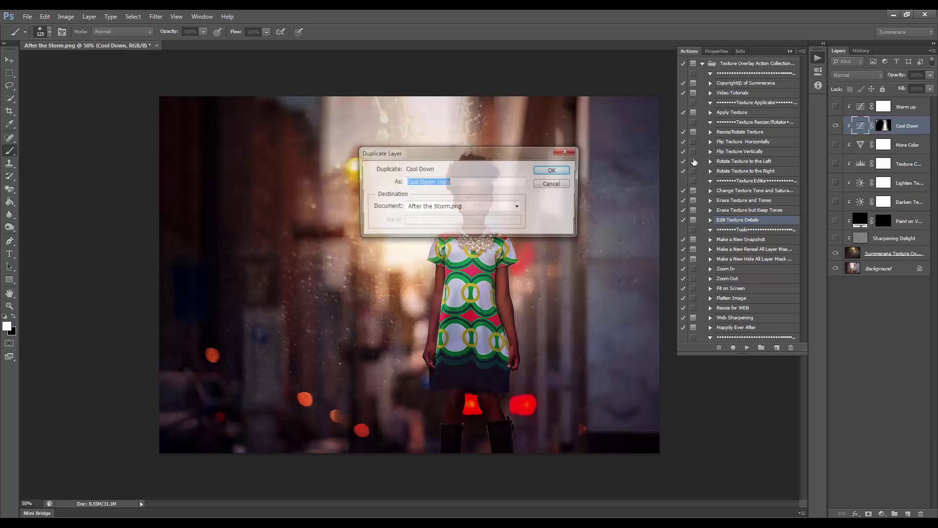
click(551, 170)
click(930, 89)
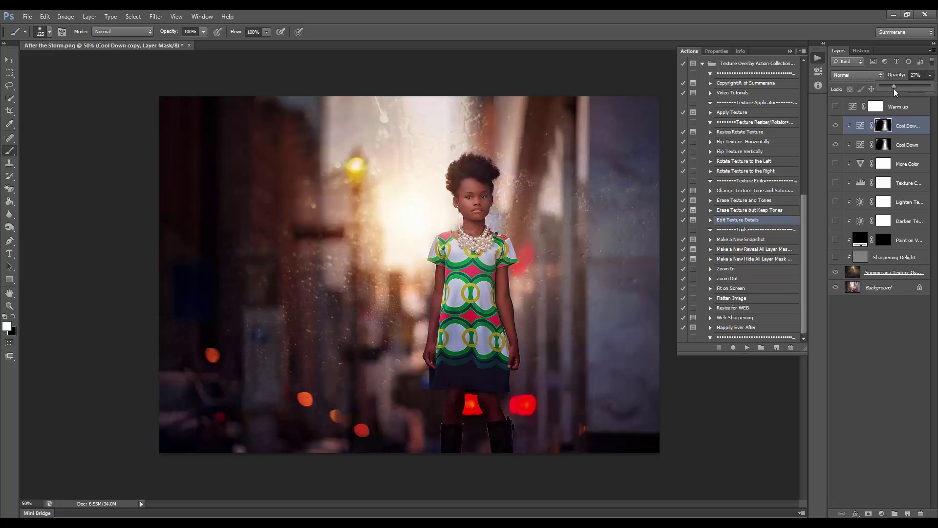
click(874, 158)
Hide More Color, test Texture Contrast, and leave Lighten Texture turned on
click(852, 164)
click(836, 164)
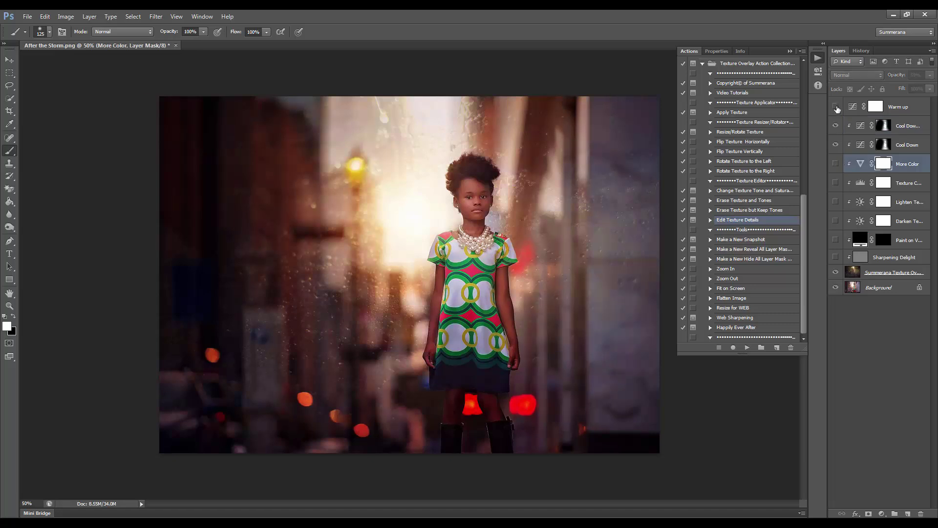
click(835, 183)
click(835, 184)
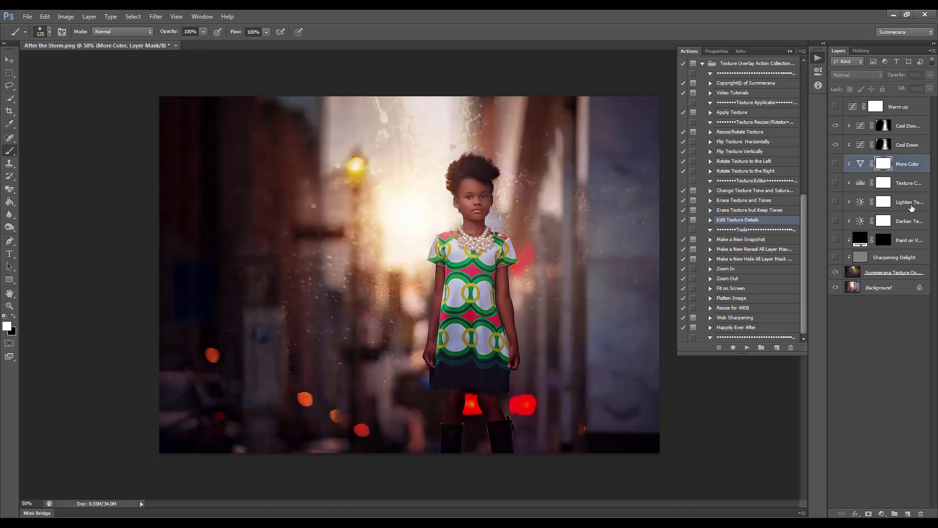
click(836, 202)
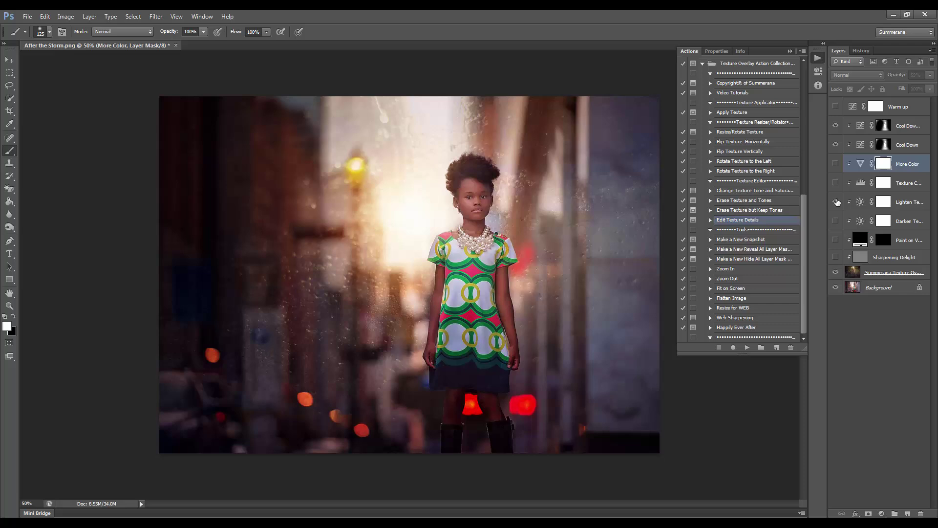
Toggle the Summerana Texture Overlay on and off to compare the photo with and without it
click(835, 273)
click(836, 273)
click(836, 273)
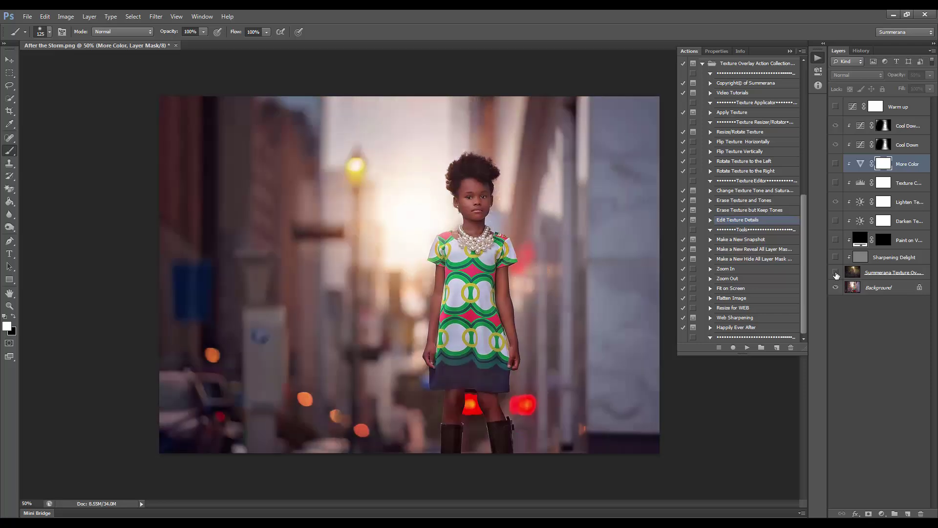
click(836, 273)
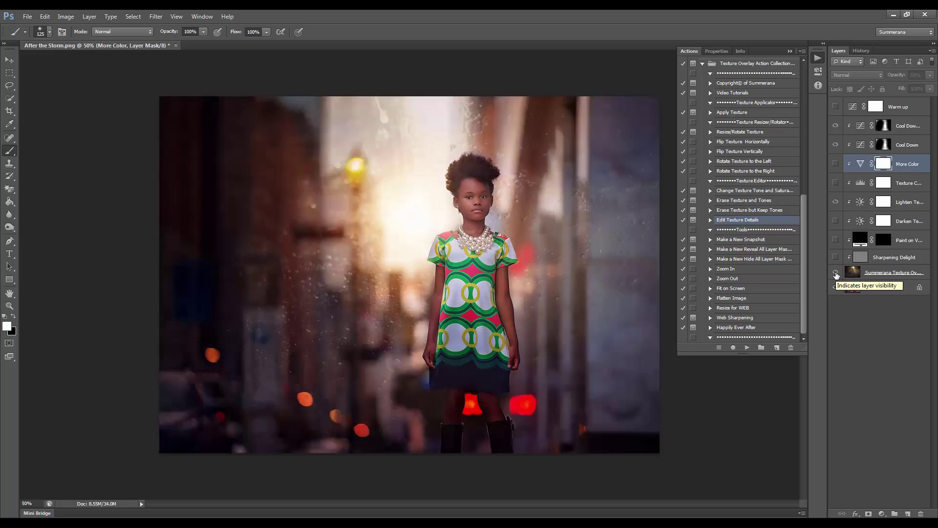
Run the Flatten Image action to merge all layers into a single Background
click(725, 289)
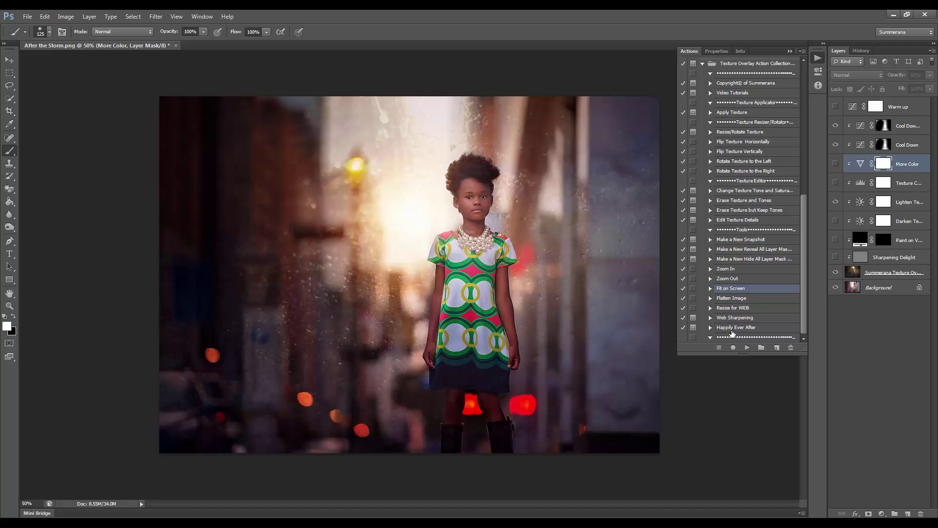
click(732, 298)
click(747, 347)
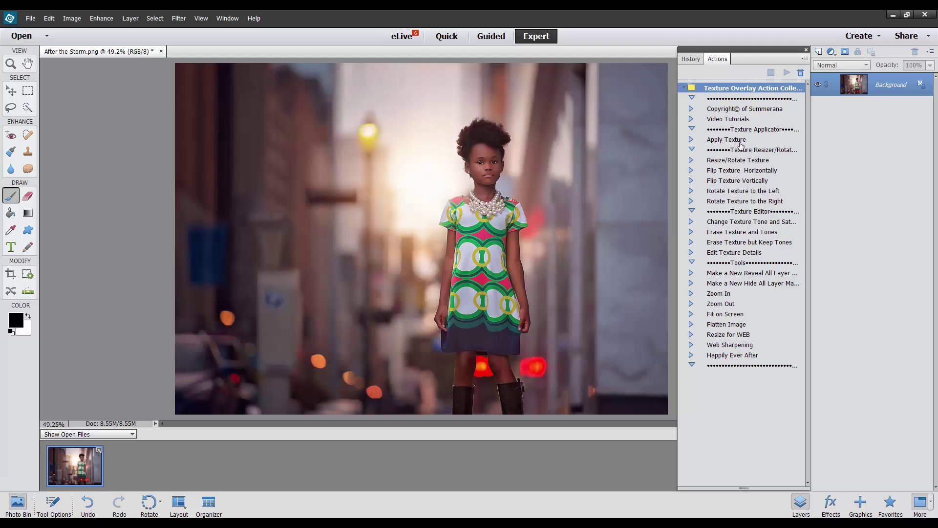
Run the Apply Texture action and continue past its instruction message
click(736, 141)
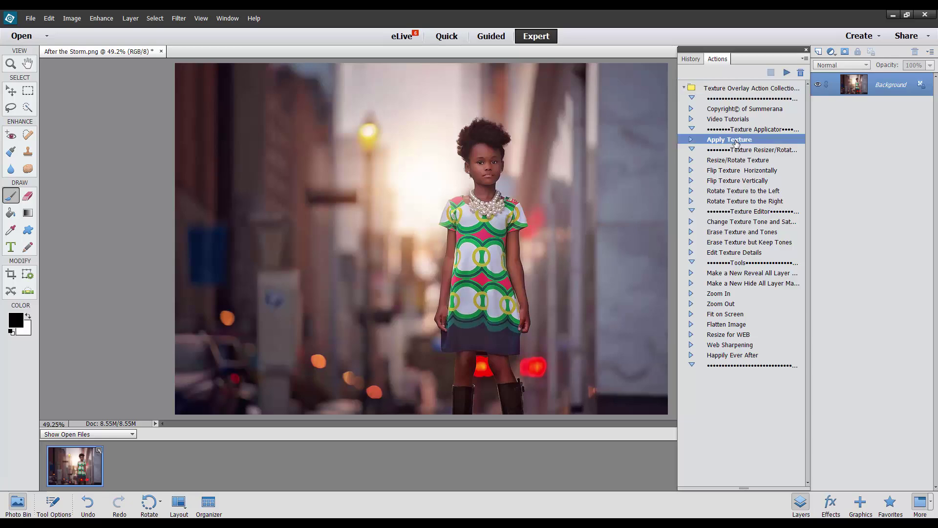
click(786, 73)
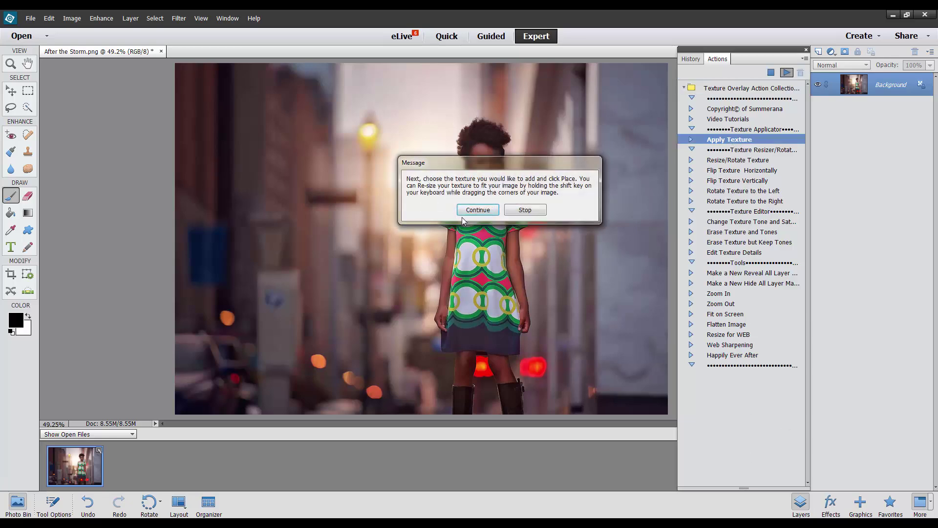
click(477, 208)
Place After the Storm Texture 3 and stretch it to fill the whole canvas
double_click(219, 102)
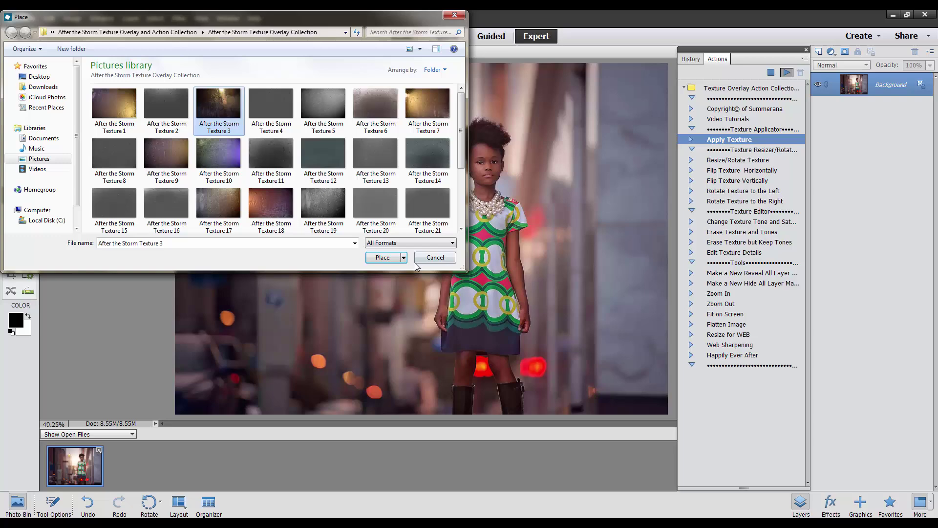
drag(371, 176, 279, 111)
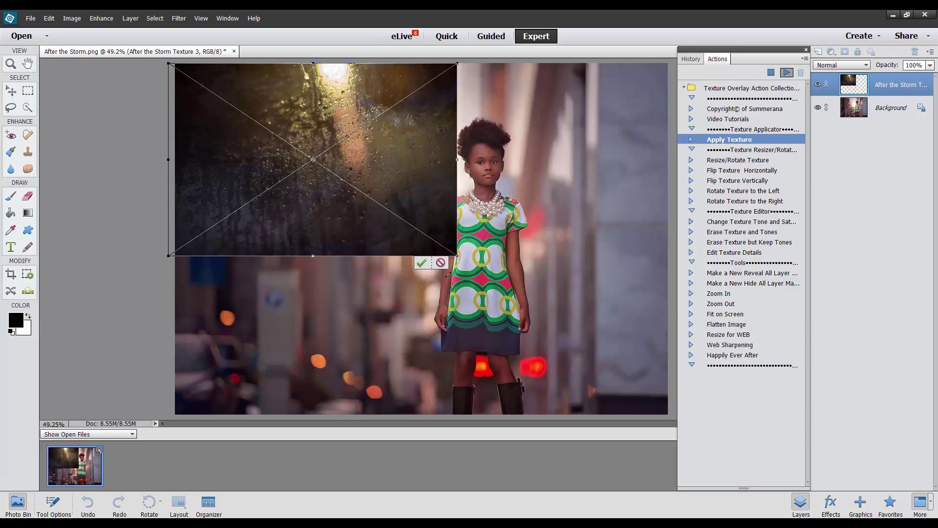
drag(457, 256, 666, 475)
drag(504, 206, 493, 197)
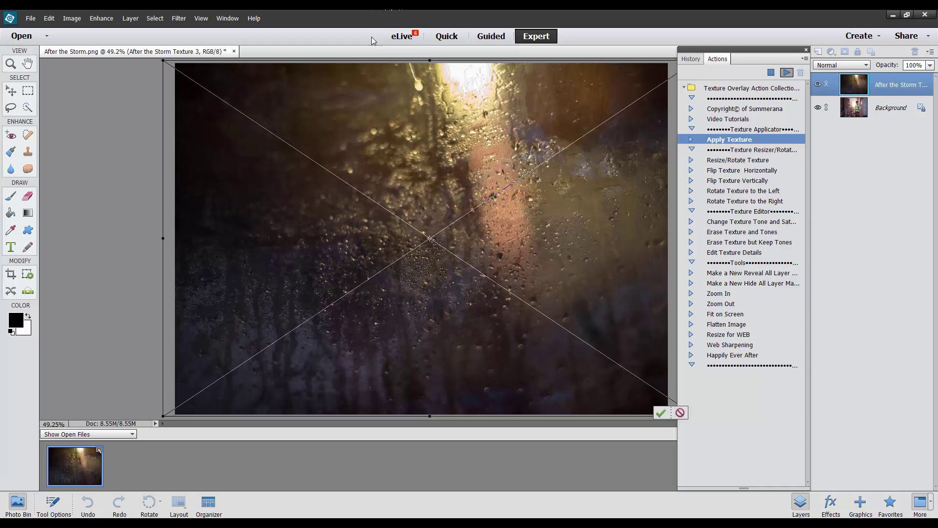
click(661, 412)
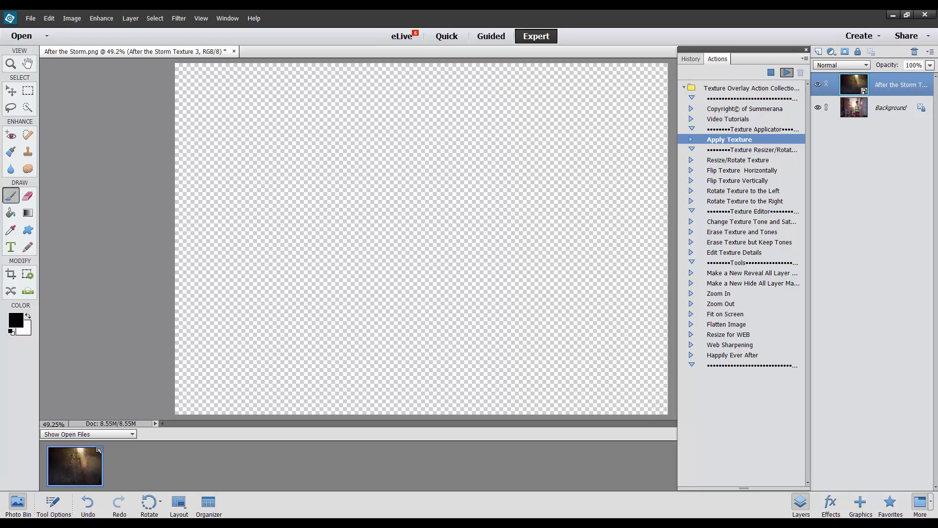
Dismiss the texture messages and select the Erase Texture but Keep Tones action
click(480, 217)
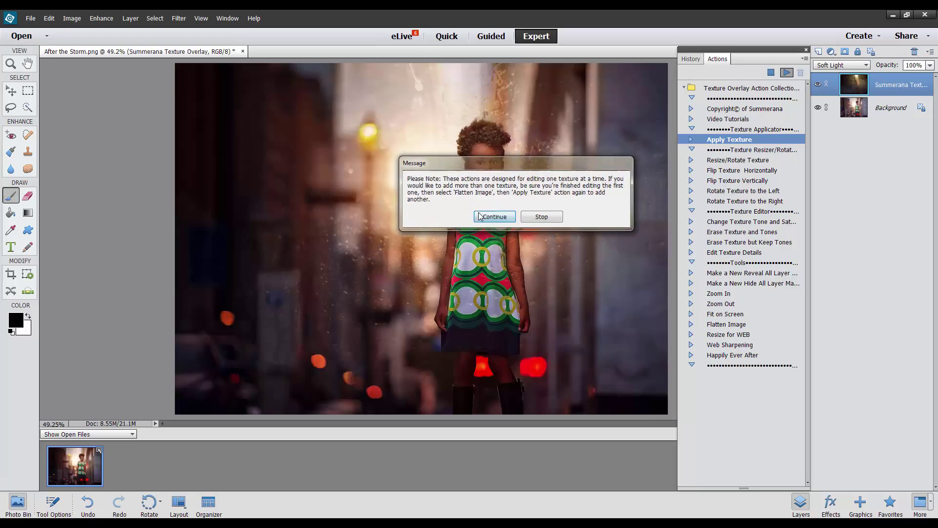
click(480, 216)
click(761, 163)
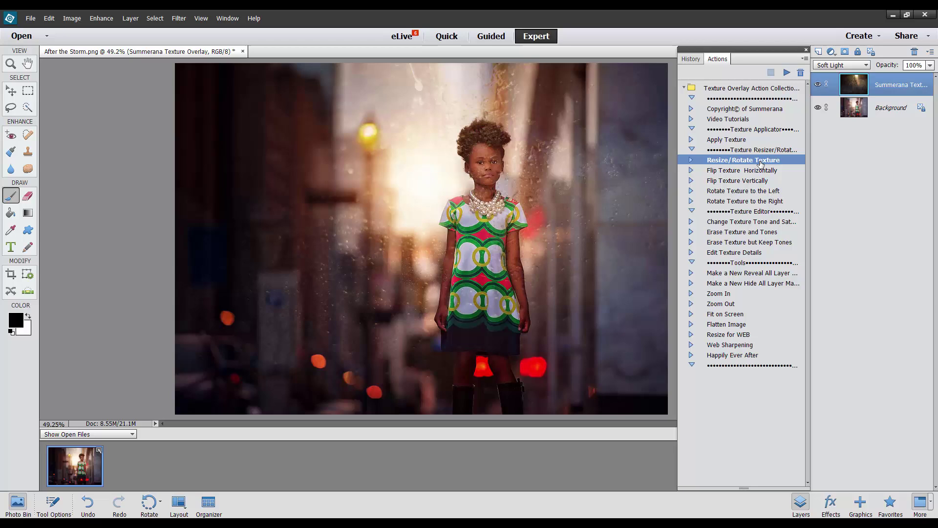
click(743, 172)
click(743, 182)
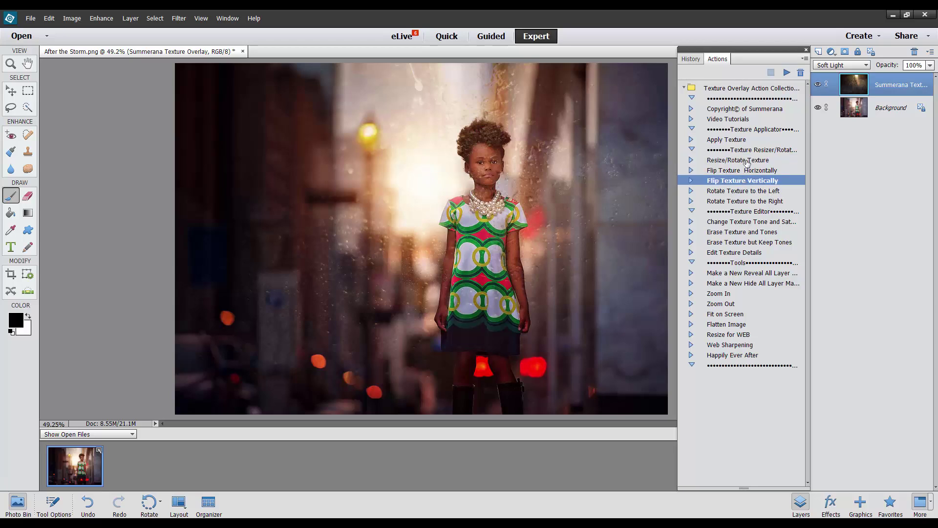
click(739, 223)
click(739, 231)
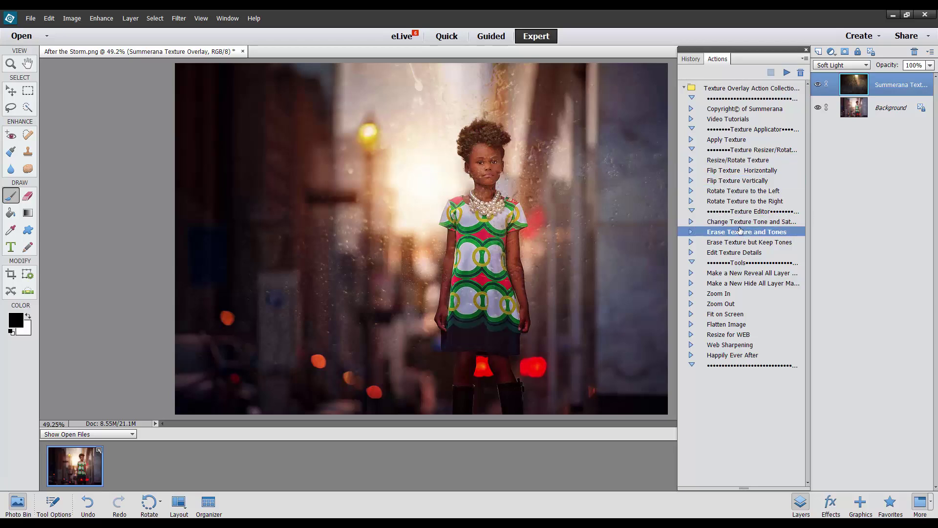
click(741, 243)
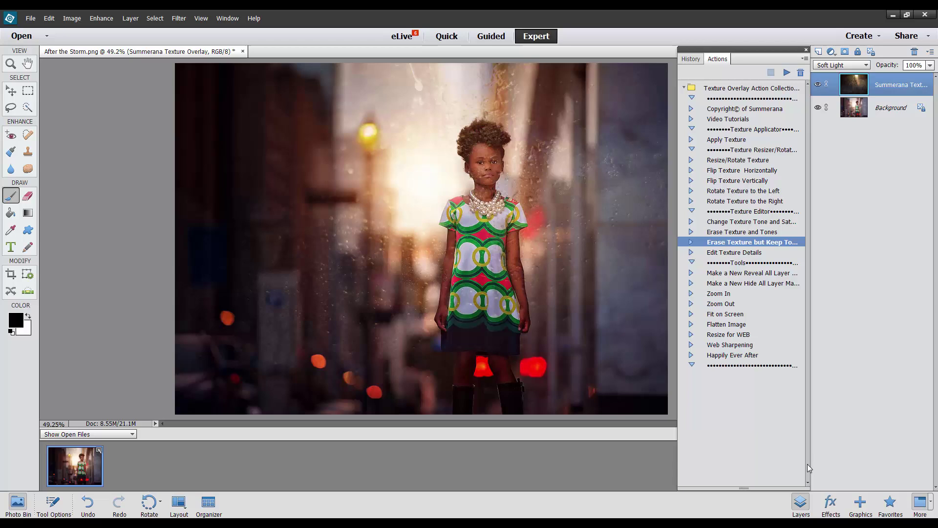
Run Erase Texture but Keep Tones through its messages until it pauses for mask painting
click(785, 72)
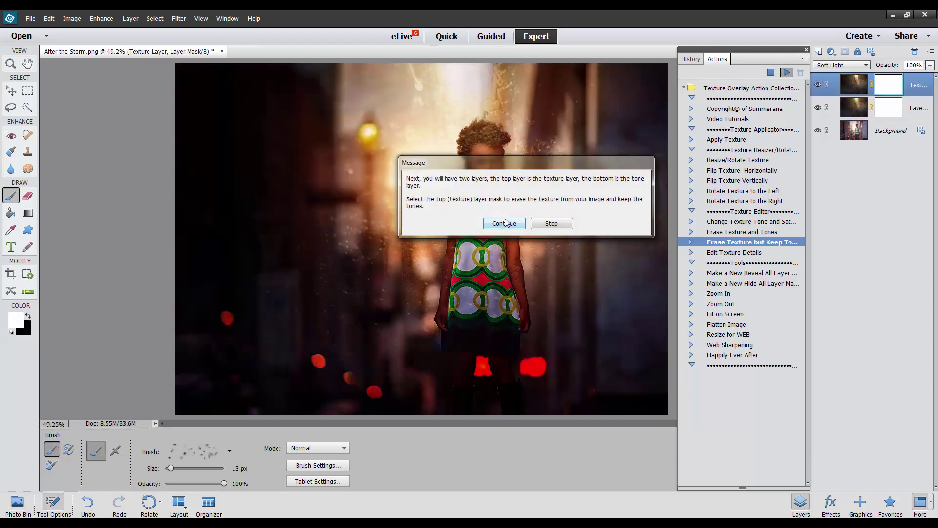
click(506, 223)
click(467, 206)
click(464, 205)
click(464, 205)
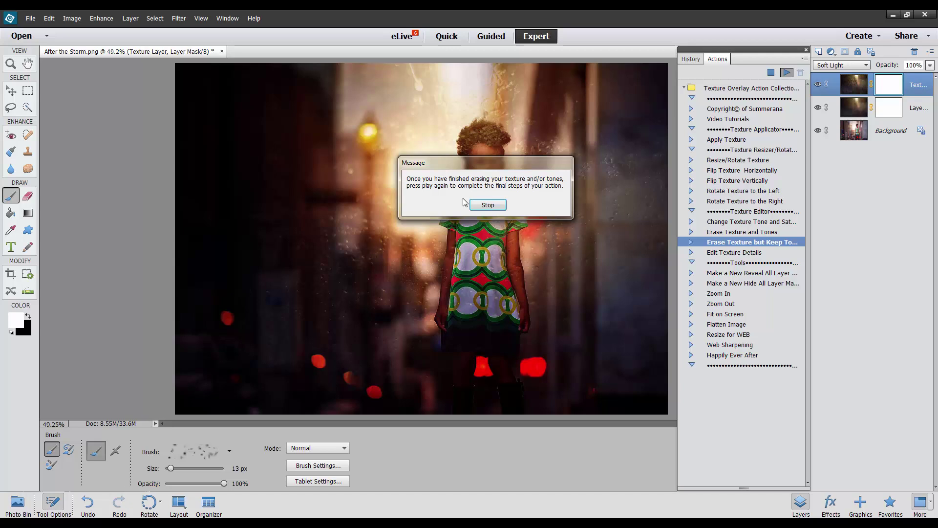
click(485, 204)
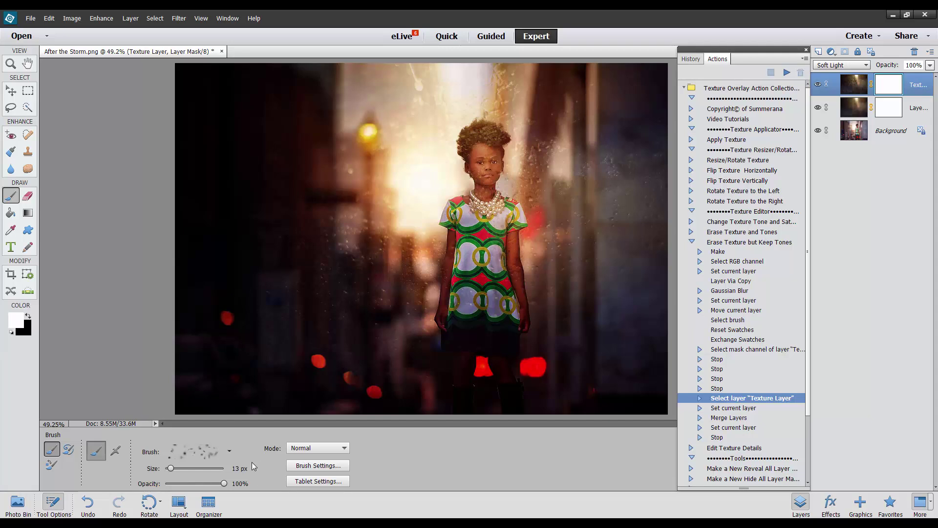
Set the brush to Normal mode with 0% hardness for fully soft edges
click(335, 448)
click(335, 448)
click(335, 466)
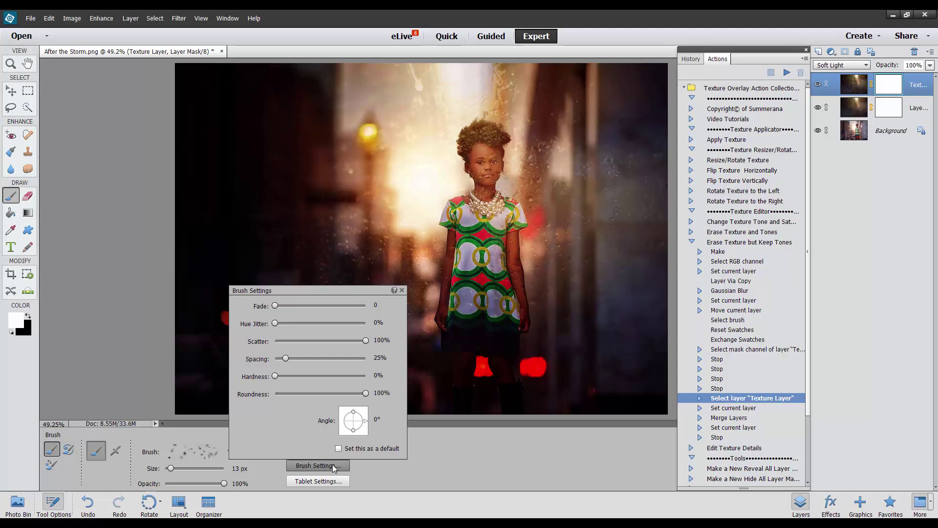
mouse_move(276, 377)
mouse_down()
mouse_move(315, 378)
mouse_move(272, 376)
mouse_up()
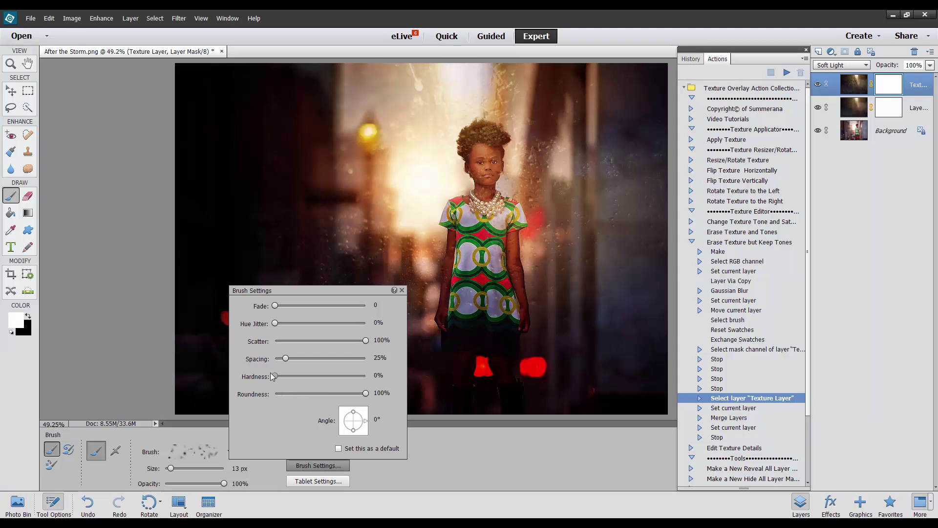
Paint the rain texture off the girl on the mask, then resume the action to merge
click(471, 449)
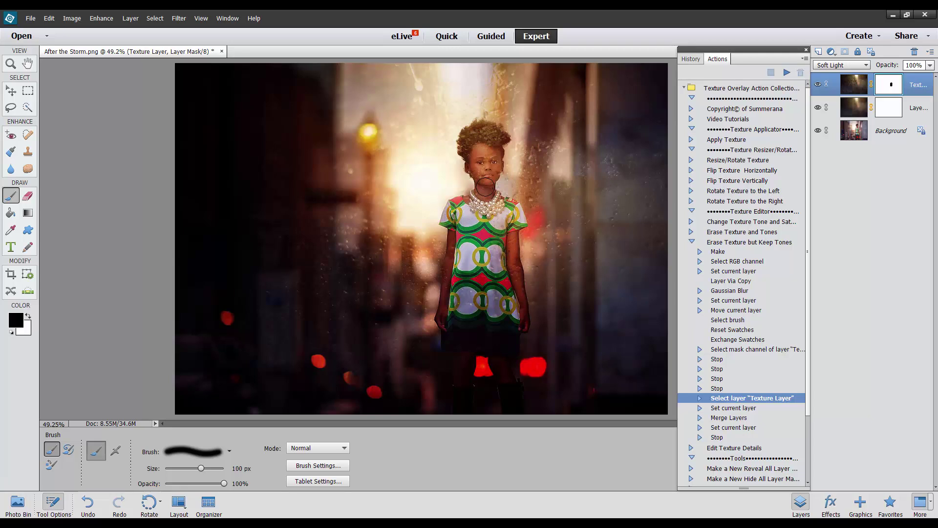
mouse_move(484, 157)
mouse_down()
mouse_move(469, 138)
mouse_move(488, 131)
mouse_move(496, 141)
mouse_move(468, 148)
mouse_move(485, 202)
mouse_move(493, 156)
mouse_move(465, 233)
mouse_move(458, 209)
mouse_move(449, 279)
mouse_move(453, 267)
mouse_move(455, 312)
mouse_move(482, 267)
mouse_move(499, 270)
mouse_move(506, 227)
mouse_move(509, 292)
mouse_move(494, 232)
mouse_move(496, 213)
mouse_move(506, 211)
mouse_move(517, 310)
mouse_move(458, 337)
mouse_move(502, 339)
mouse_up()
click(786, 72)
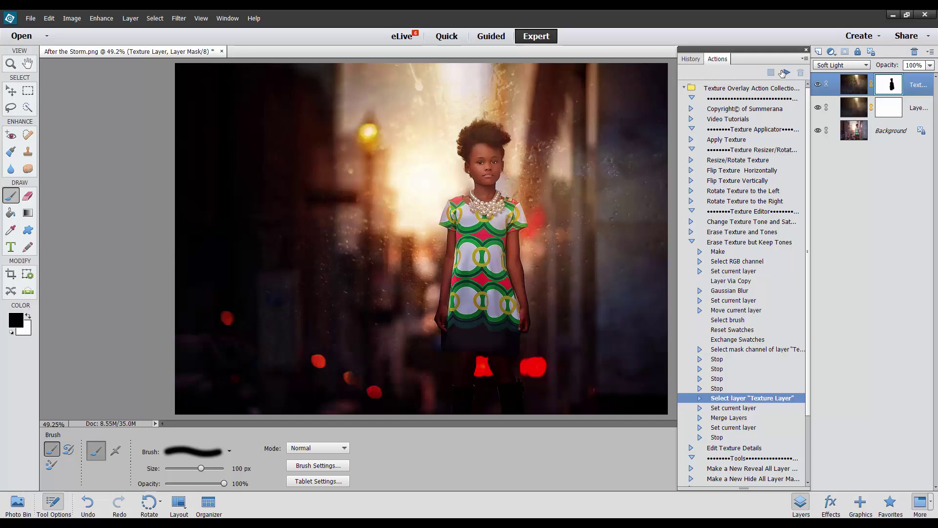
Dismiss the final message and check the texture layer stays Soft Light, adjusting its opacity
key(Return)
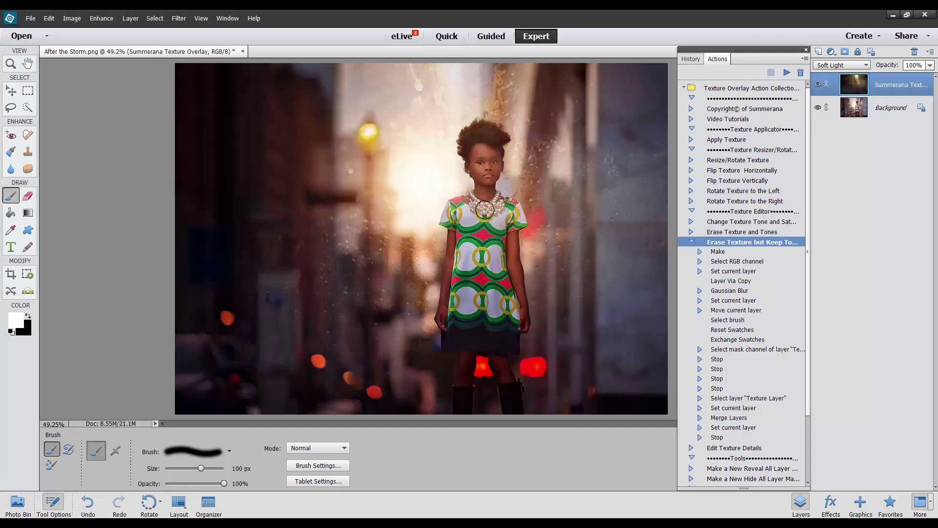
click(866, 65)
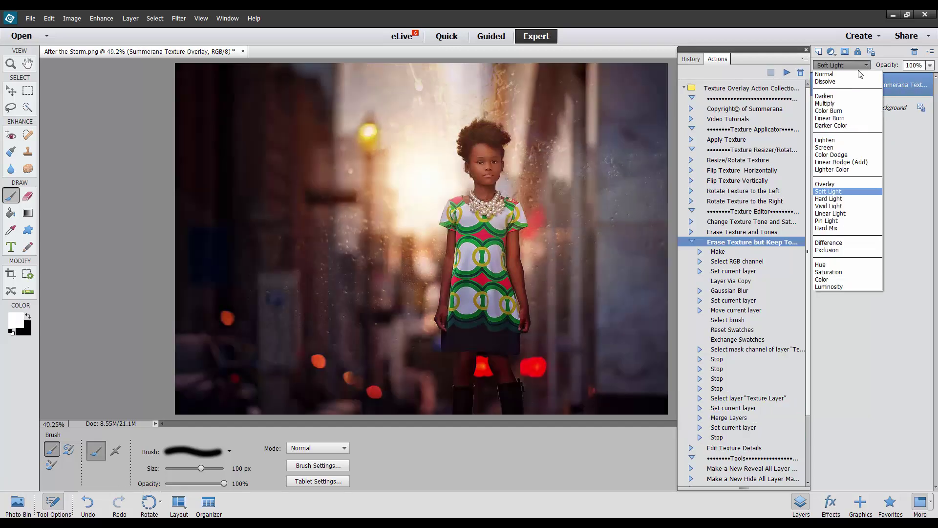
key(Escape)
click(930, 65)
mouse_move(928, 76)
mouse_down()
mouse_move(911, 78)
mouse_move(931, 77)
mouse_up()
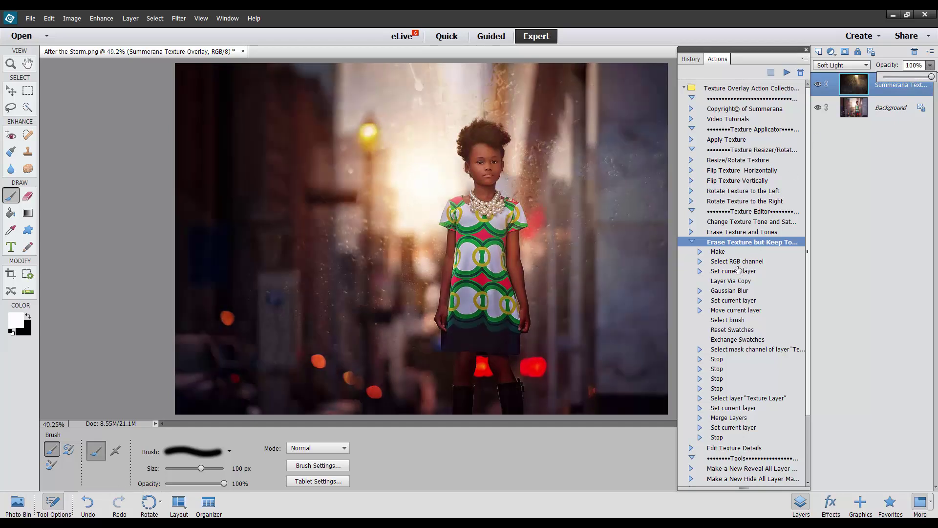
Collapse the erase action and run the Edit Texture Details action
click(692, 242)
click(736, 254)
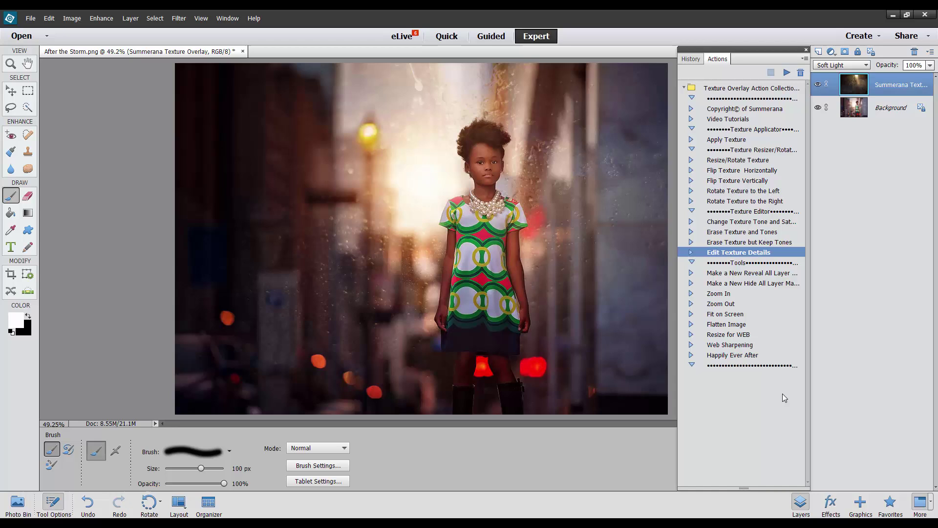
click(786, 72)
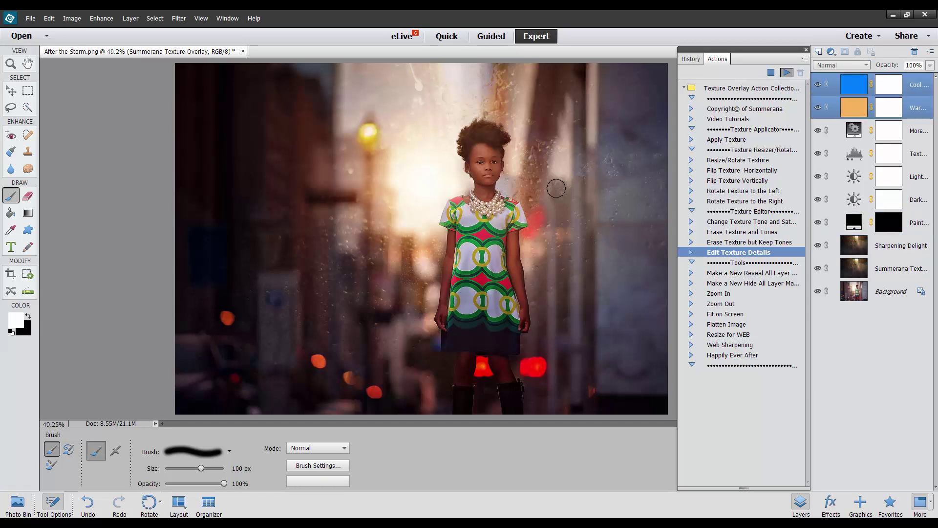
Continue through the four Edit Texture Details messages until it ends, and narrow the Actions panel
click(477, 209)
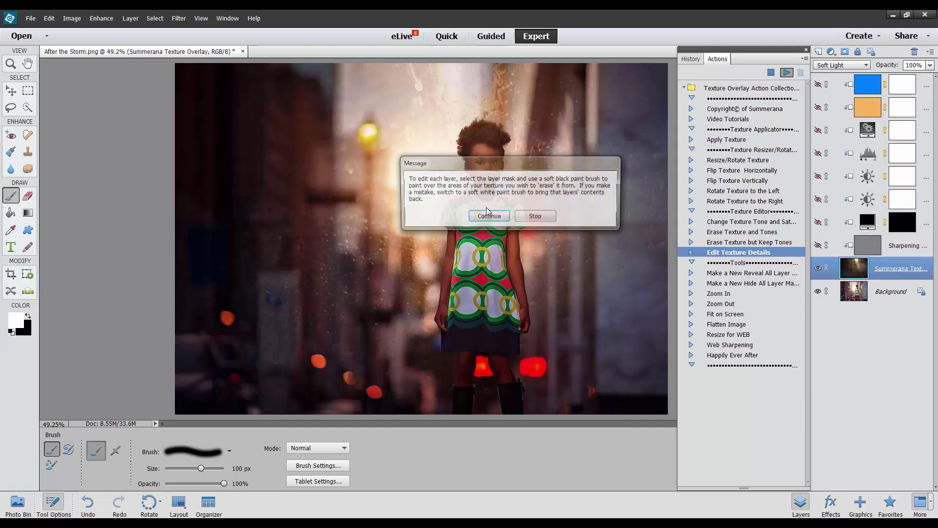
click(485, 213)
click(488, 215)
click(490, 226)
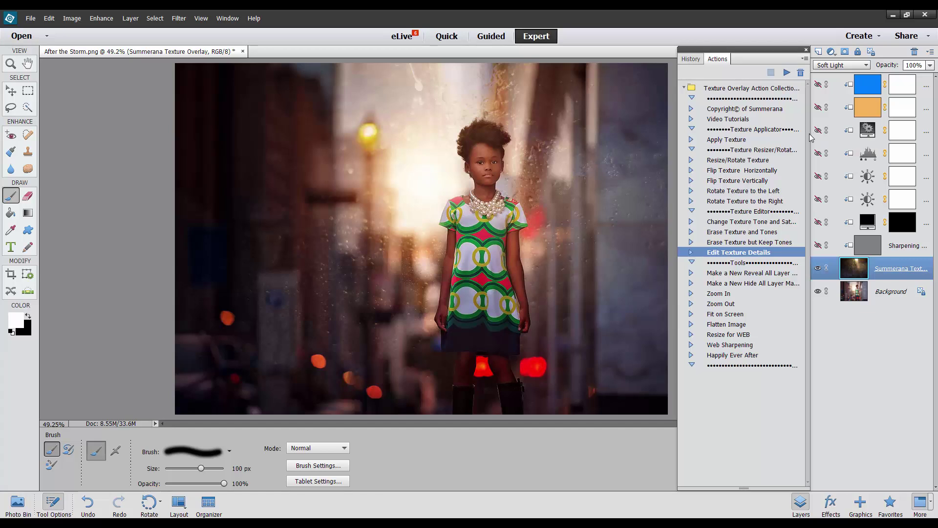
drag(809, 140, 781, 134)
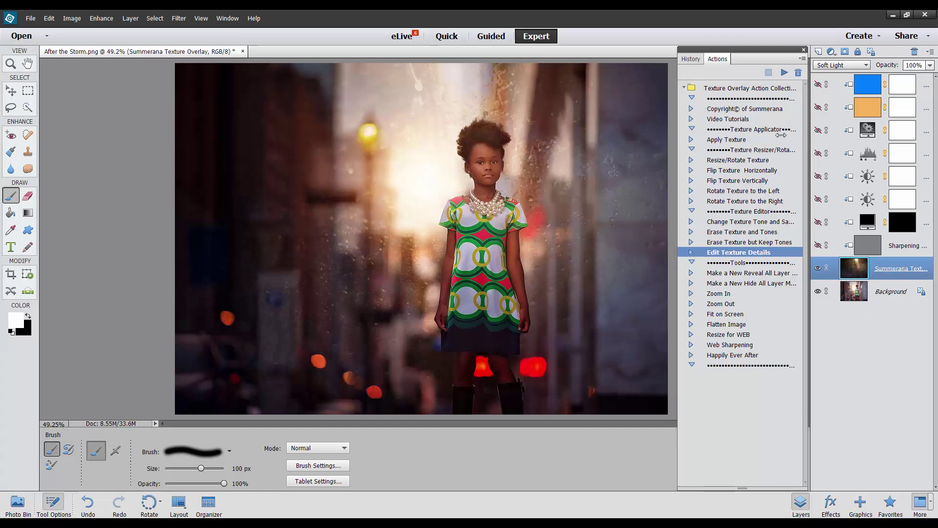